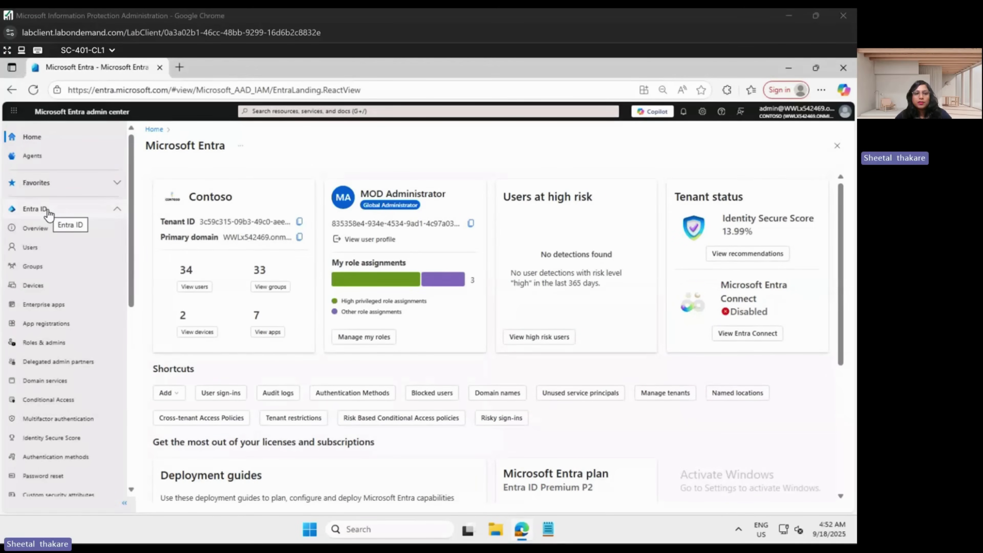
# Open the Entra ID tenant overview and check the tenant's license
pyautogui.click(48, 211)
pyautogui.click(47, 211)
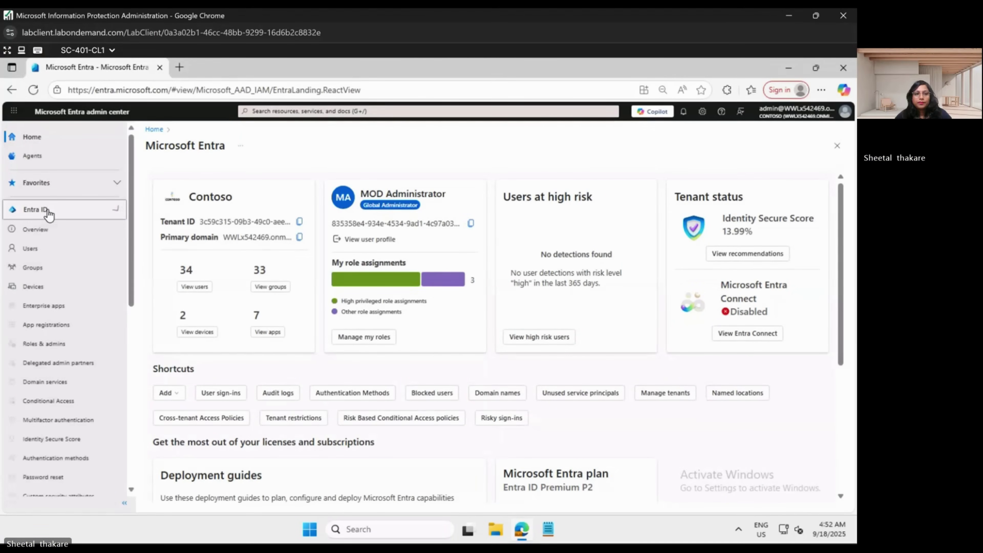
pyautogui.click(37, 230)
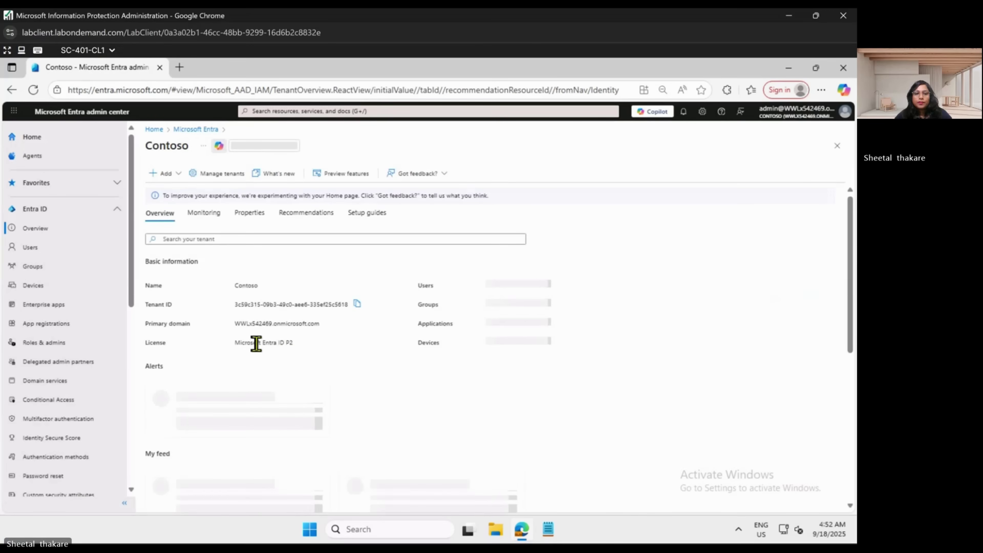
pyautogui.moveTo(250, 342); pyautogui.dragTo(308, 347)
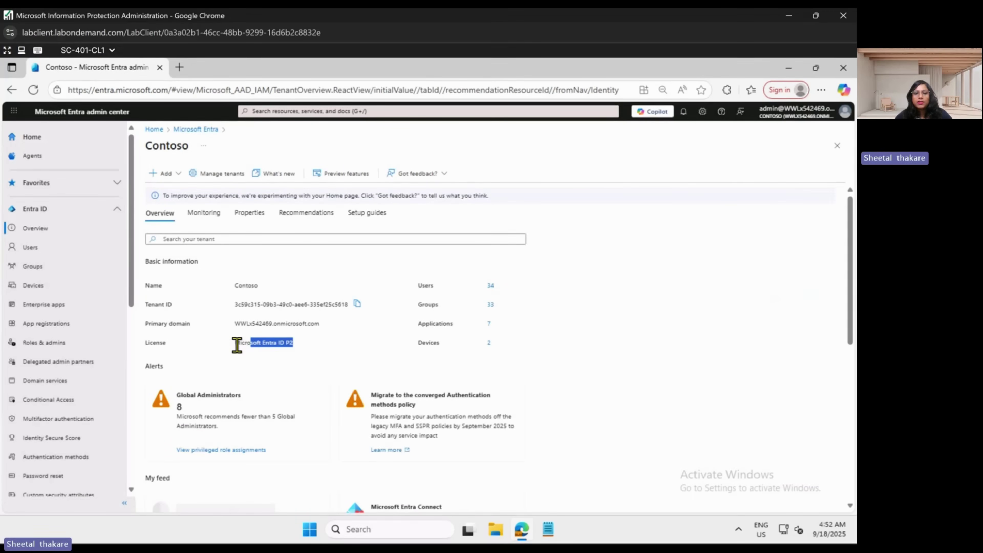
pyautogui.moveTo(235, 343); pyautogui.dragTo(293, 342)
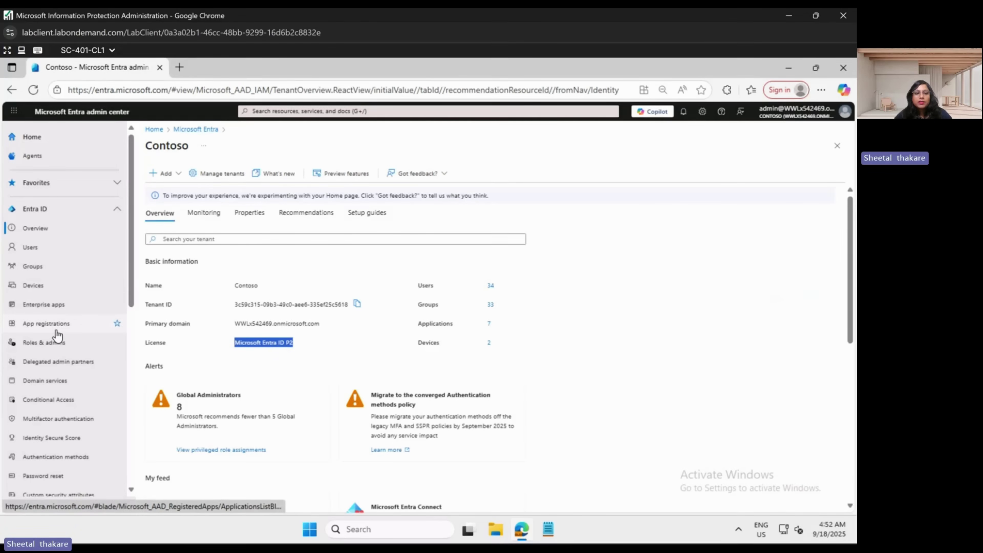
# Check the signed-in administrator's active role assignments in Roles & admins, widening the Role column to show the full role names
pyautogui.click(52, 345)
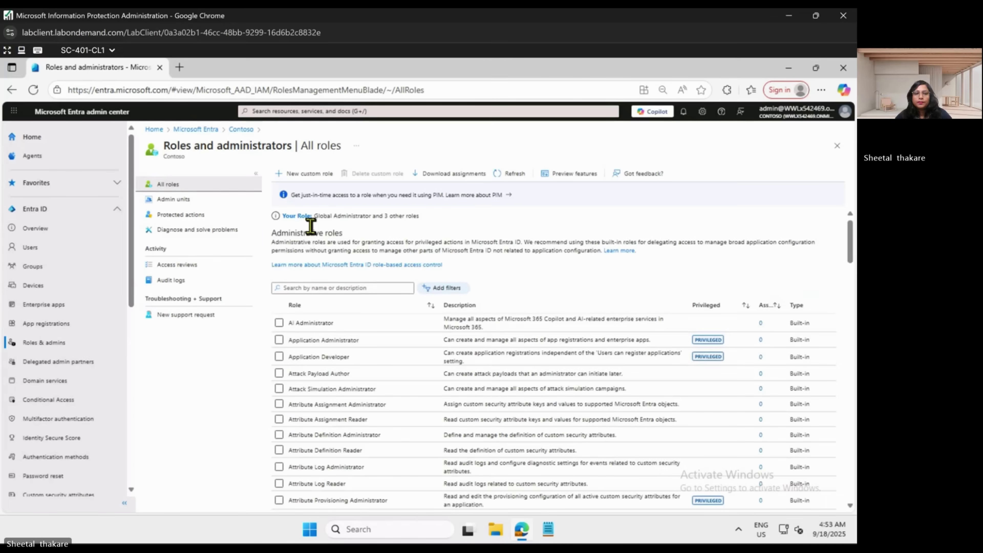
pyautogui.click(298, 216)
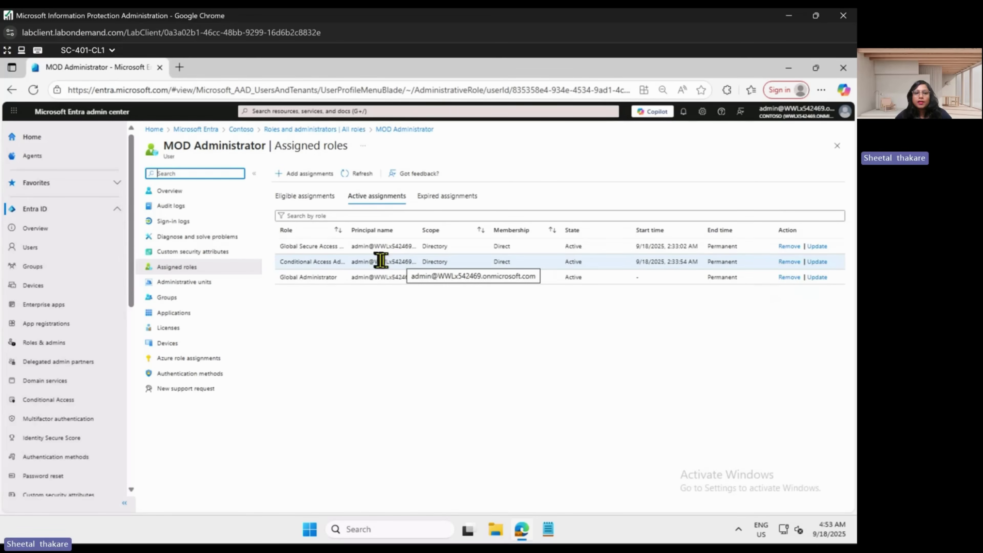
pyautogui.moveTo(345, 229); pyautogui.dragTo(388, 228)
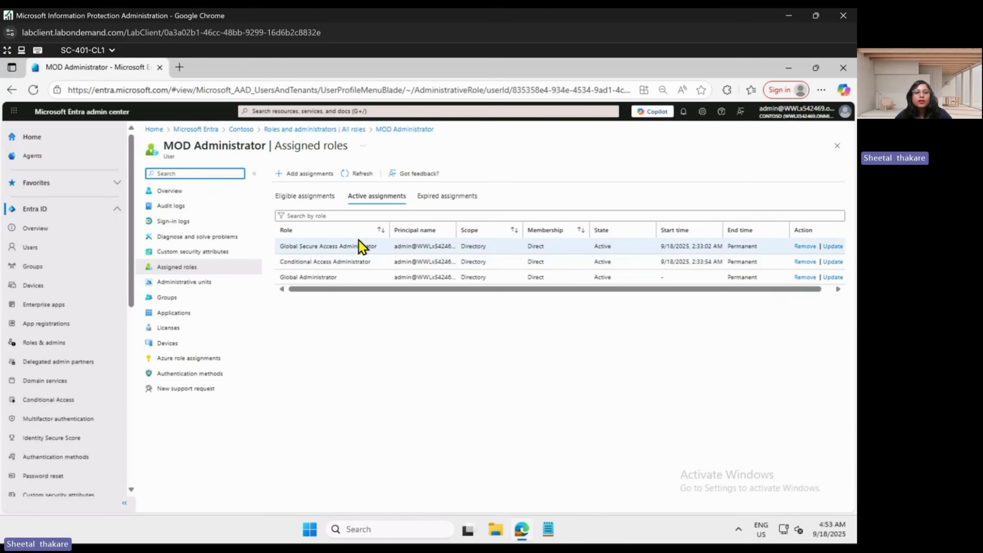
# List all devices in Entra ID and widen the Join type column to check how each device is joined
pyautogui.click(39, 287)
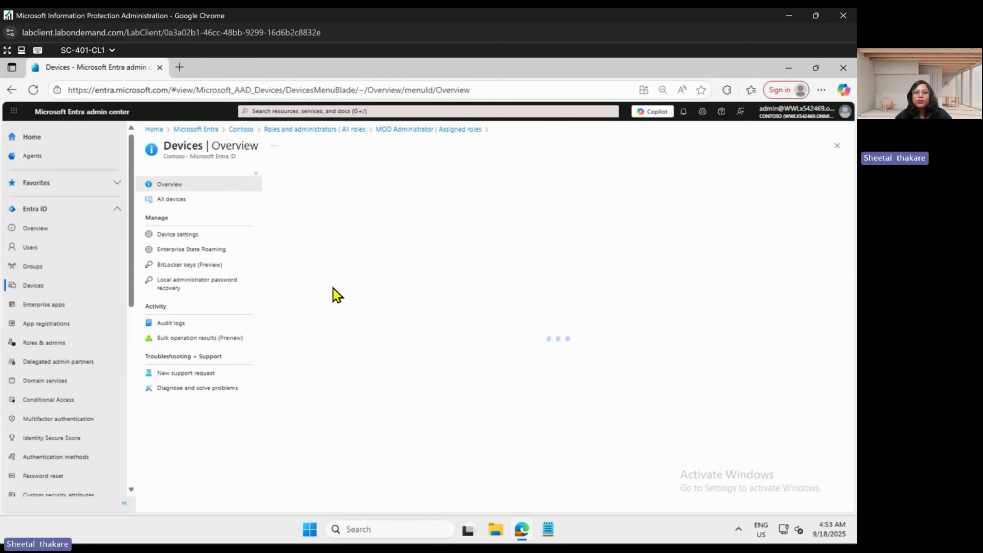
pyautogui.click(179, 202)
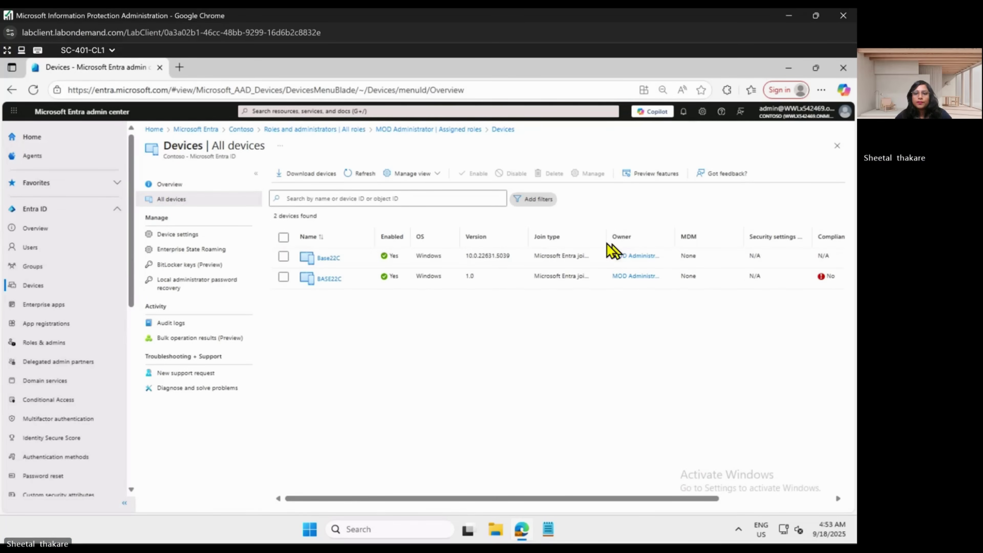
pyautogui.moveTo(607, 237); pyautogui.dragTo(645, 240)
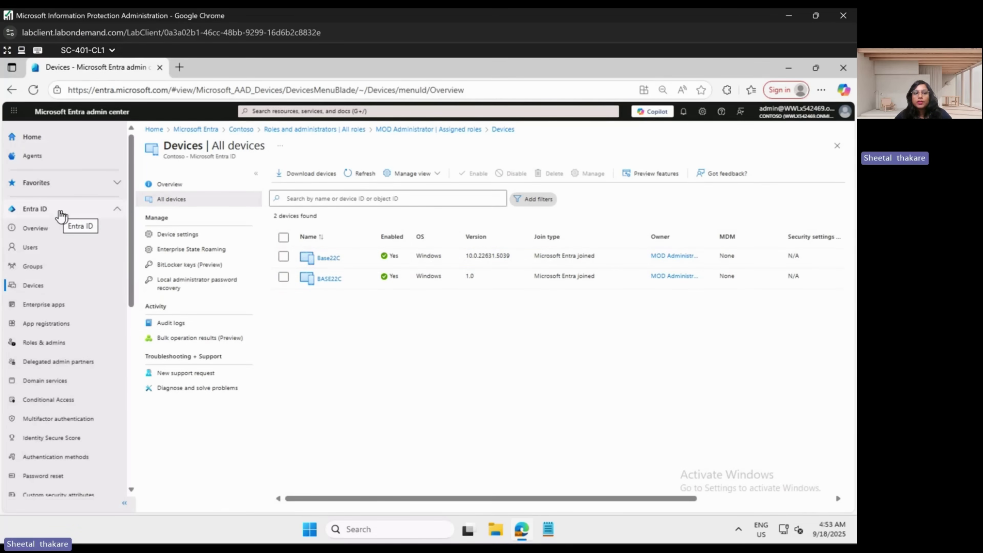
# Open Traffic forwarding under Global Secure Access and activate Global Secure Access for the tenant
pyautogui.click(115, 211)
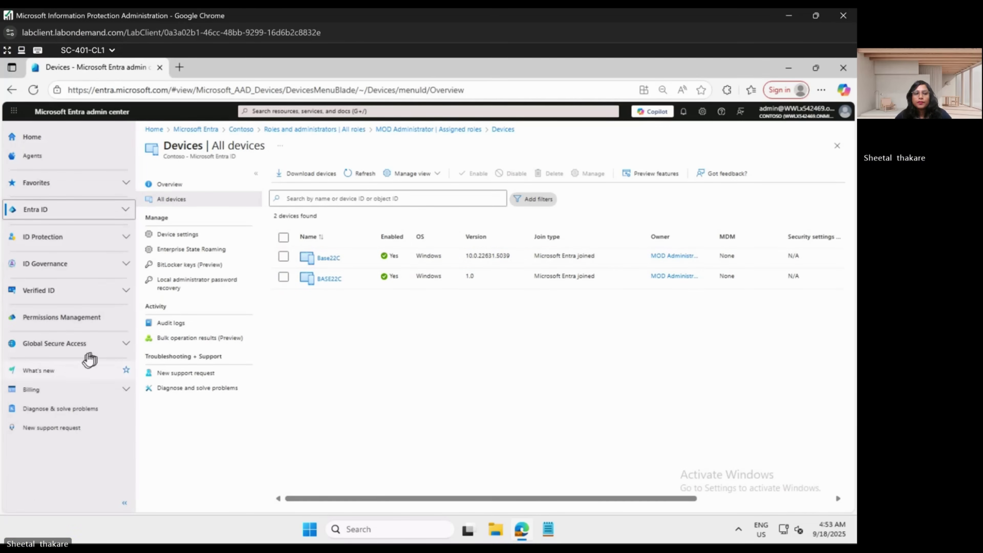
pyautogui.click(116, 351)
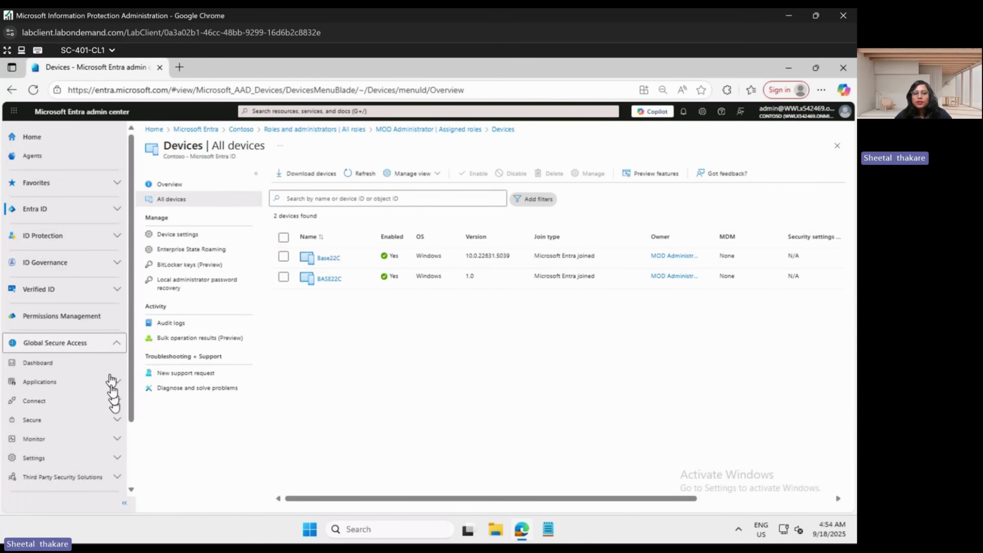
pyautogui.click(59, 404)
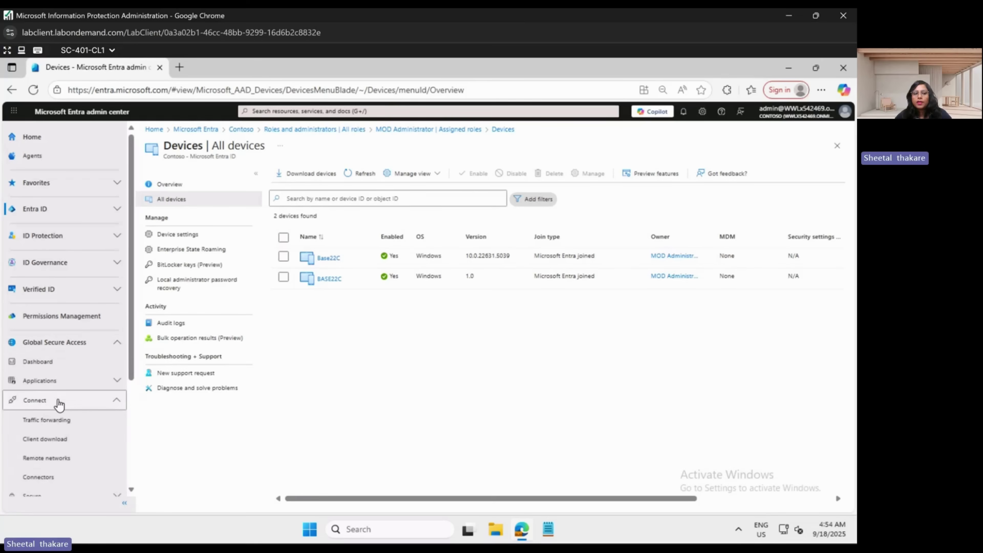
pyautogui.click(58, 421)
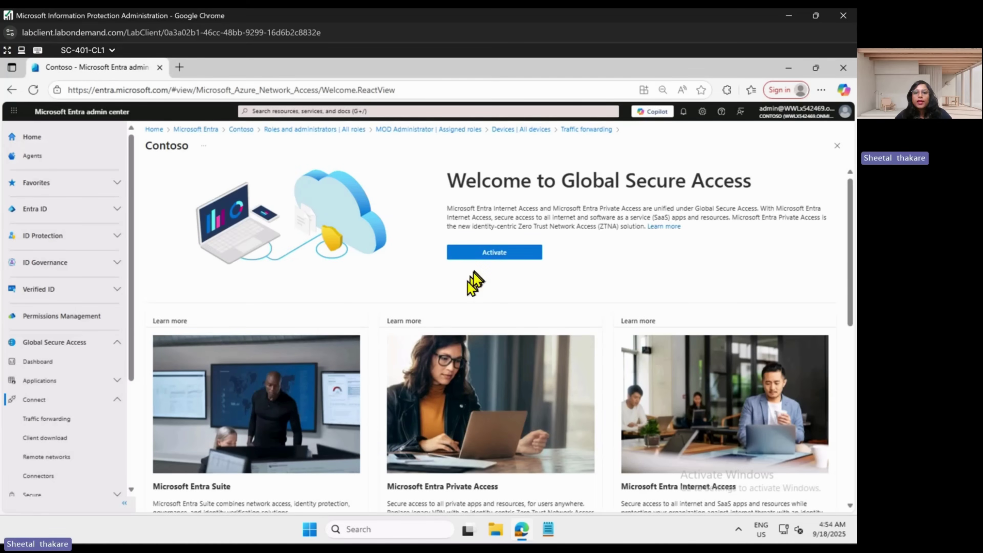
pyautogui.click(486, 255)
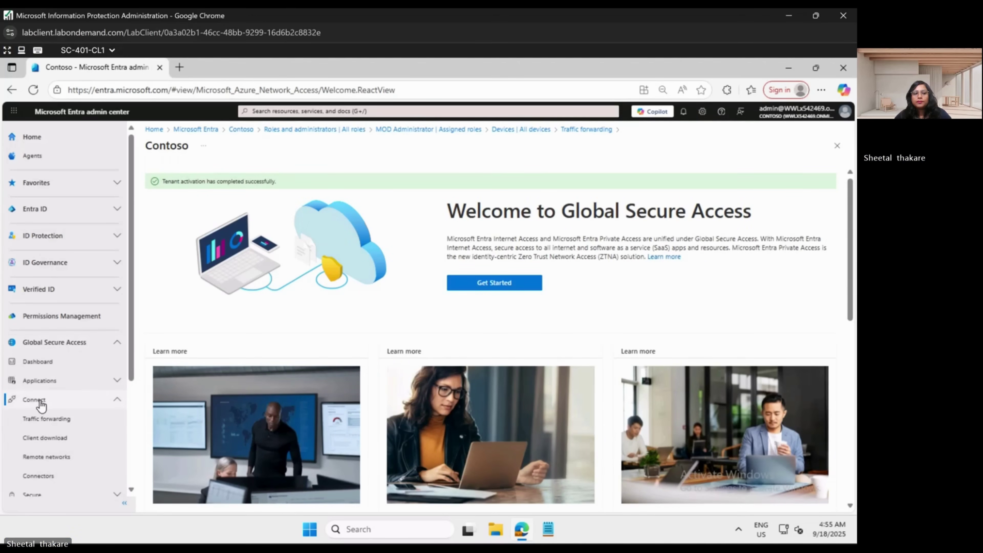
# Enable the Microsoft traffic profile in Traffic forwarding and confirm the change
pyautogui.click(54, 424)
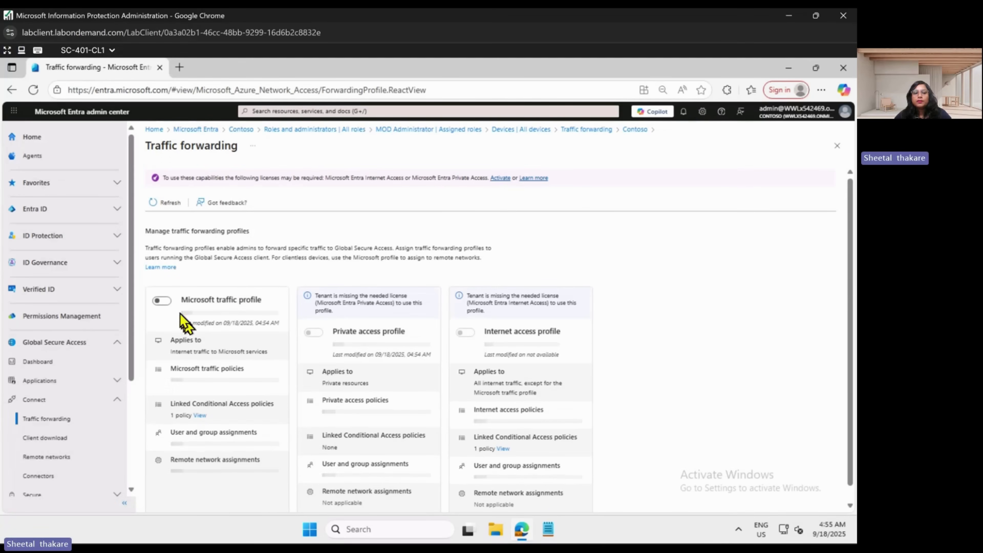
pyautogui.click(162, 302)
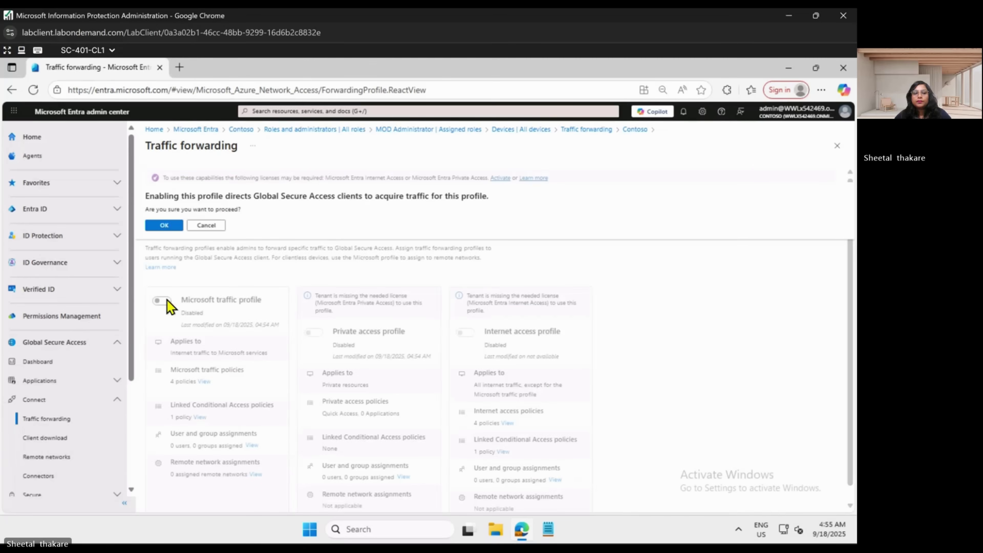
pyautogui.click(165, 226)
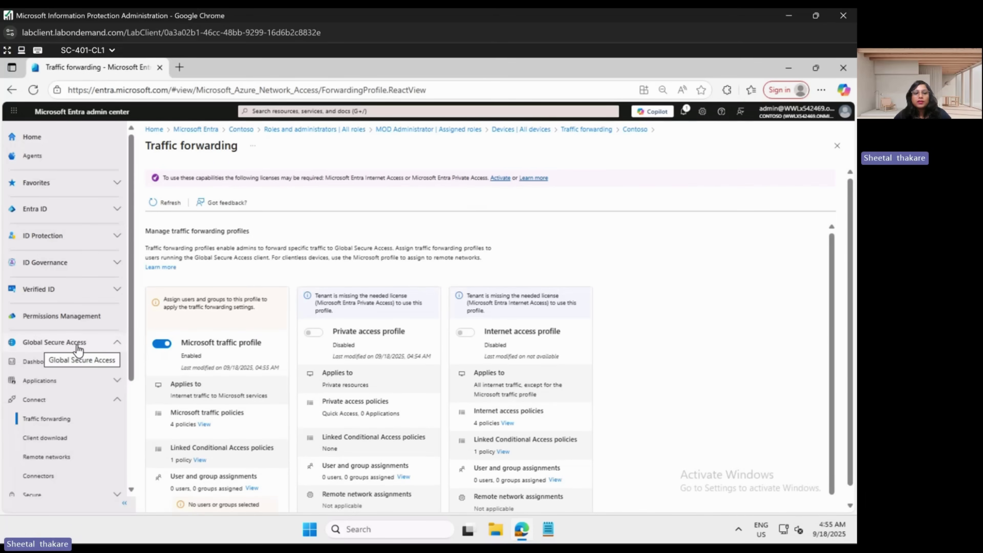
# Download the Windows 10/11 Global Secure Access client from the Client download page
pyautogui.click(56, 401)
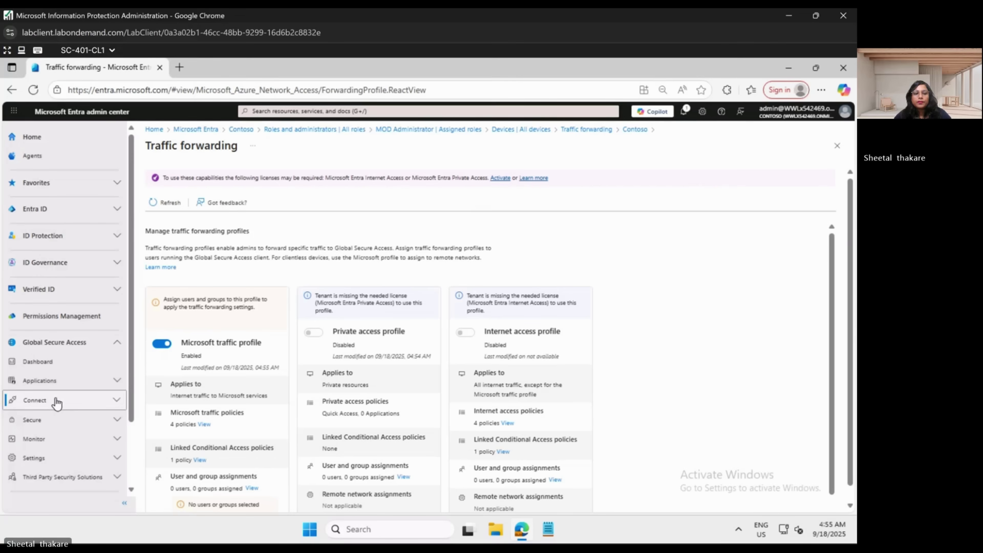
pyautogui.click(57, 402)
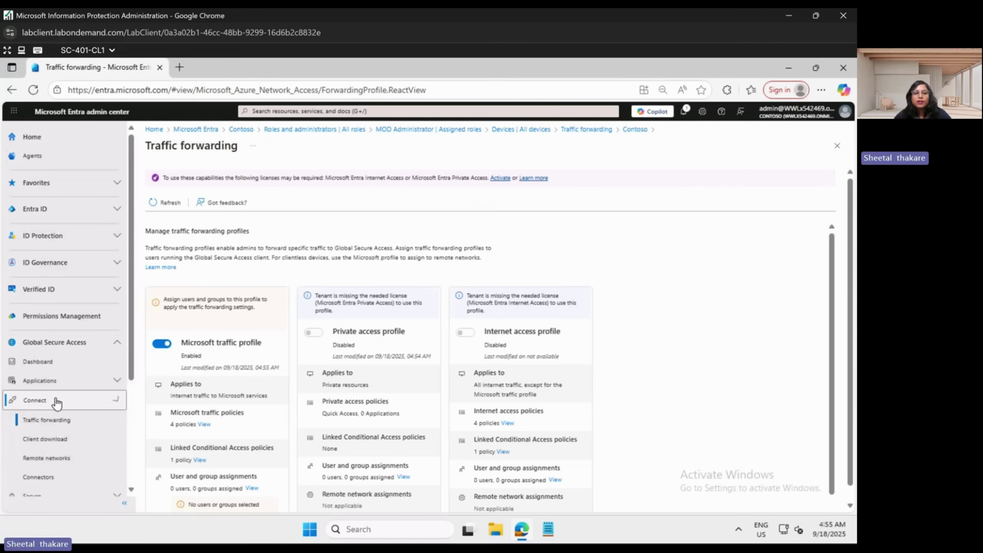
pyautogui.click(60, 440)
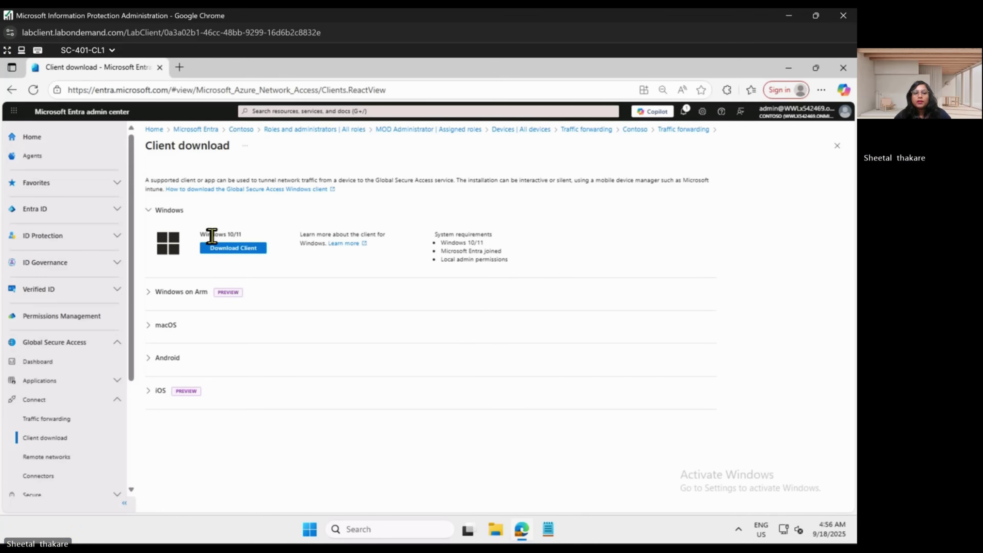
pyautogui.click(232, 250)
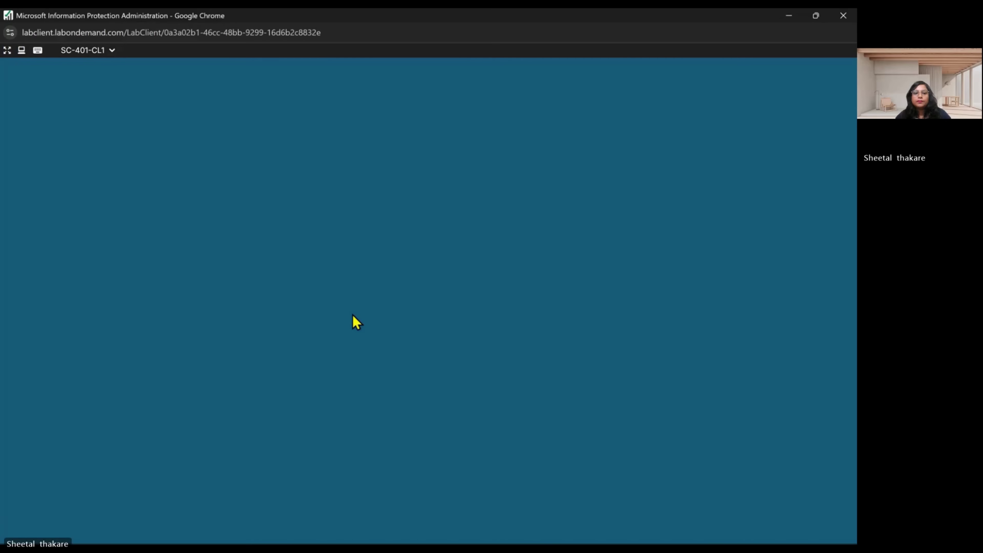
# Install the Global Secure Access Client on this machine, and close the setup and Downloads windows when finished
pyautogui.click(365, 393)
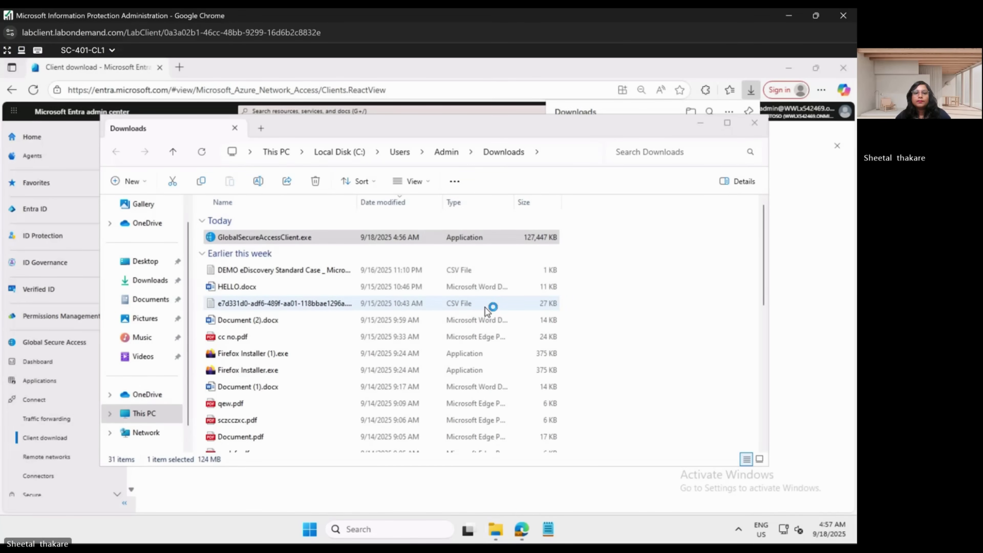
pyautogui.click(421, 341)
pyautogui.click(498, 358)
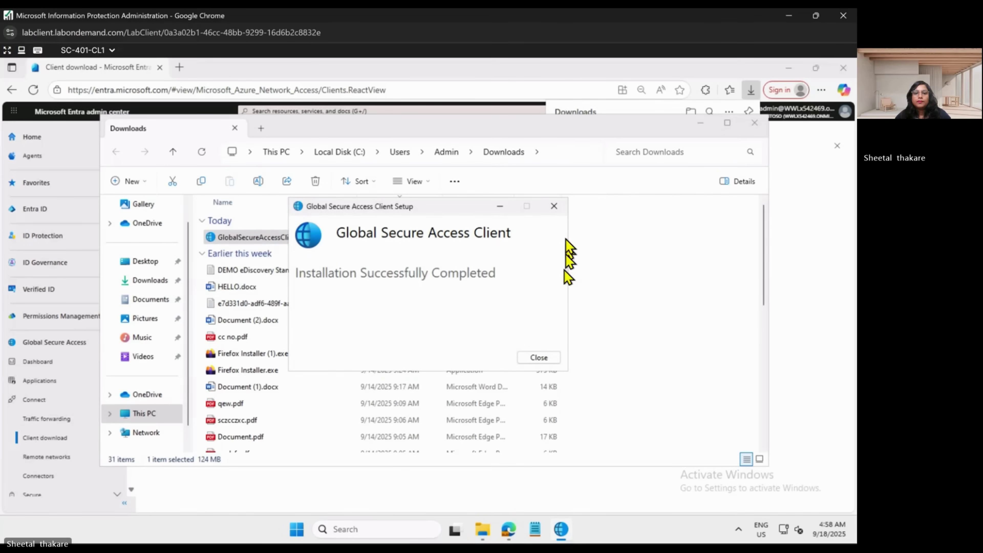
pyautogui.click(538, 358)
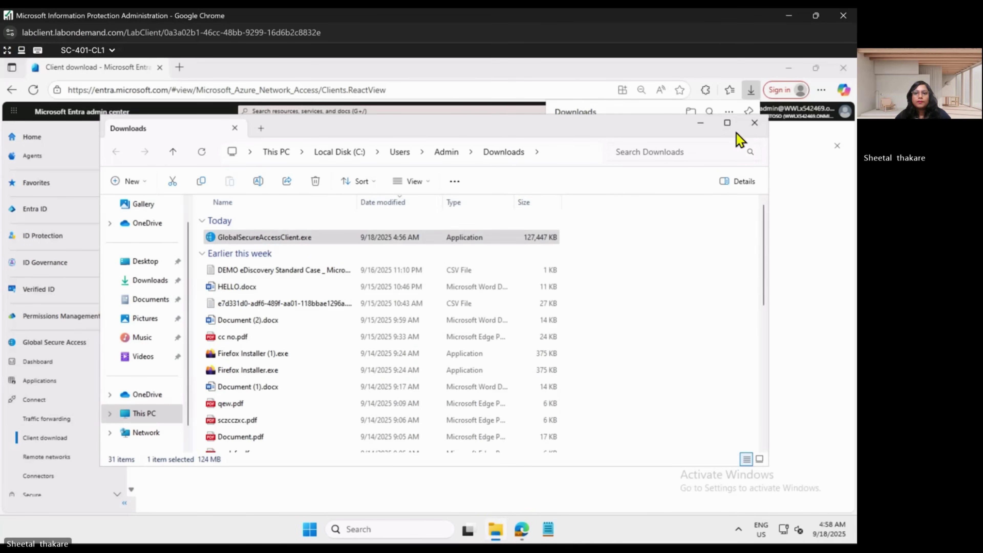
pyautogui.click(755, 124)
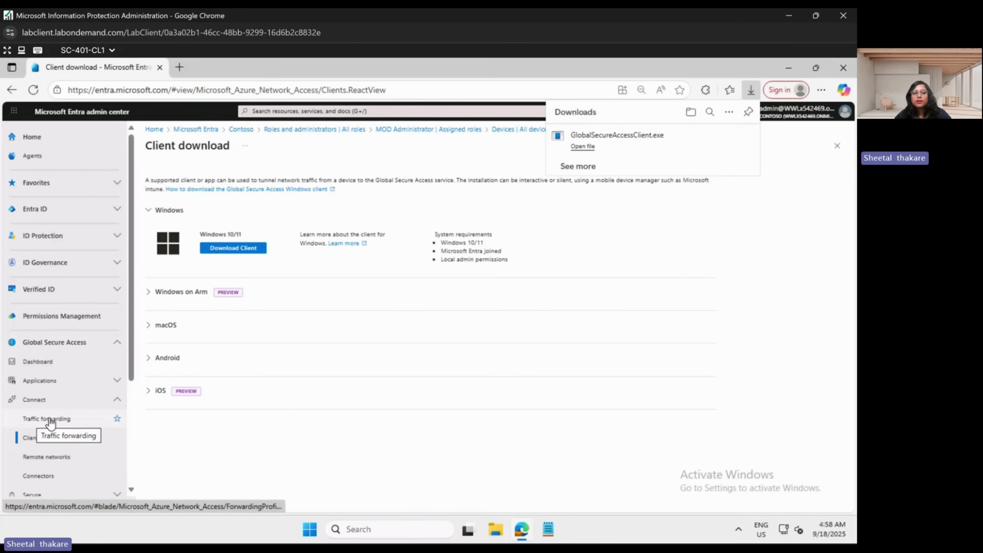
# Open the tenant restrictions defaults for editing in the cross-tenant access settings of External Identities
pyautogui.click(31, 420)
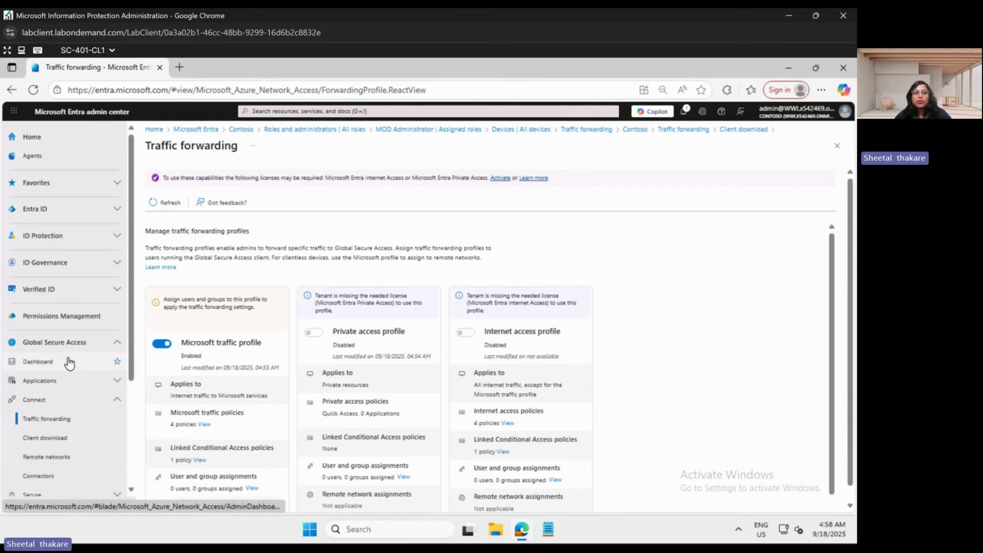
pyautogui.click(87, 209)
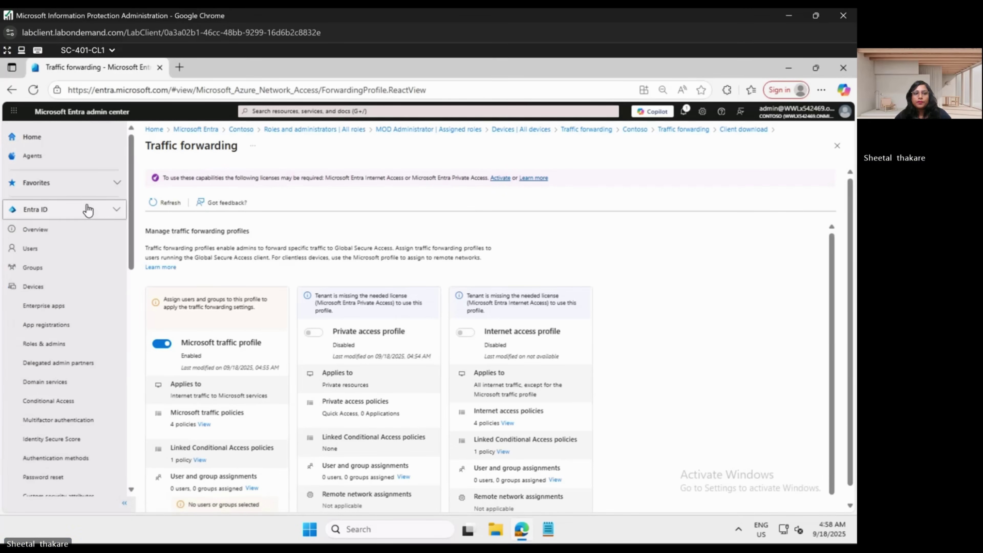
pyautogui.scroll(-3, 81, 403)
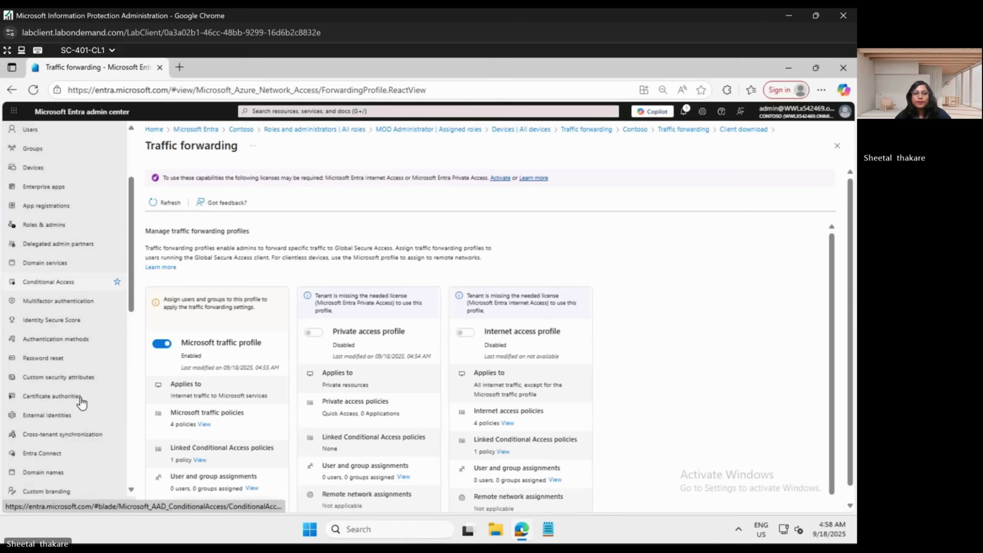
pyautogui.click(59, 414)
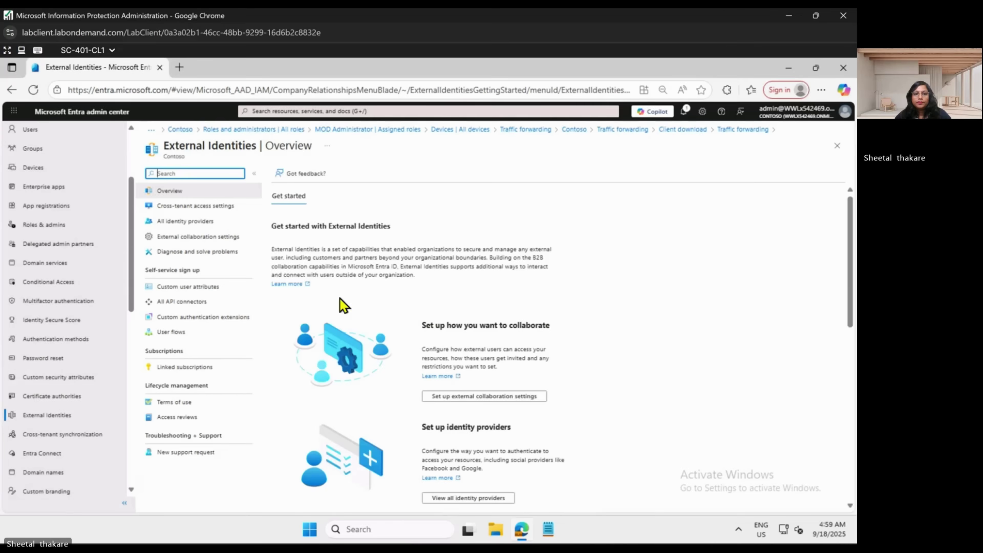
pyautogui.click(201, 211)
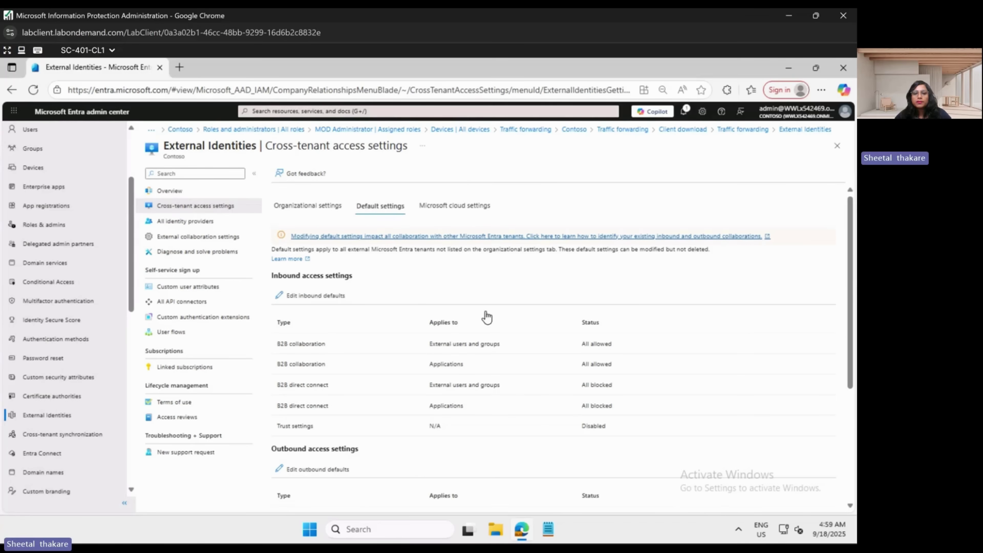
pyautogui.scroll(-5, 521, 389)
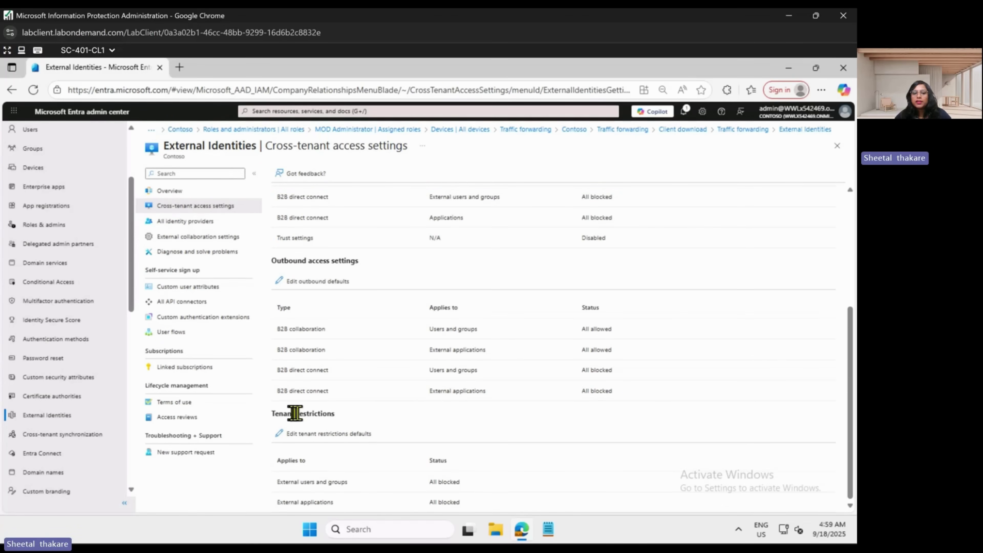
pyautogui.click(280, 437)
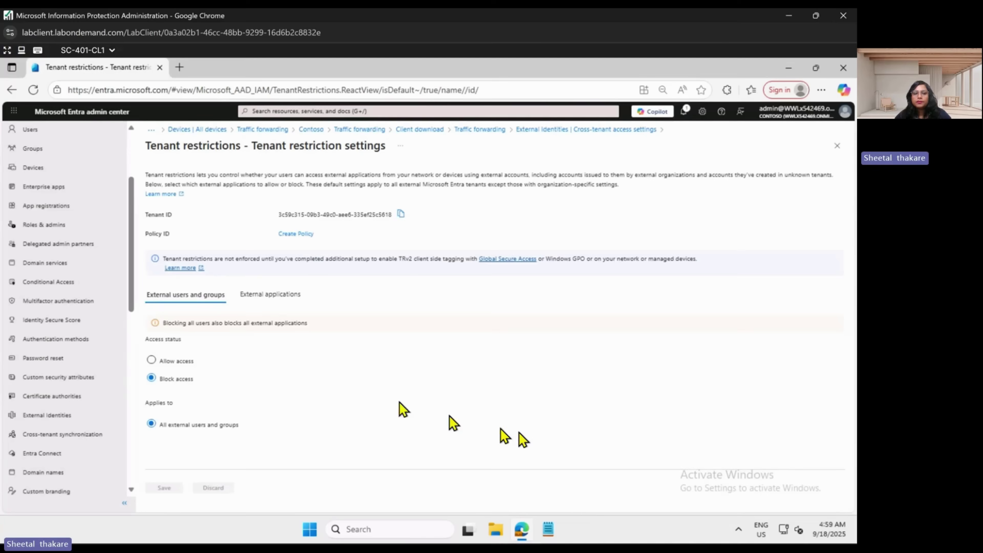
# Set the default tenant restrictions to allow access for all external users and groups and all external applications, and save
pyautogui.click(152, 360)
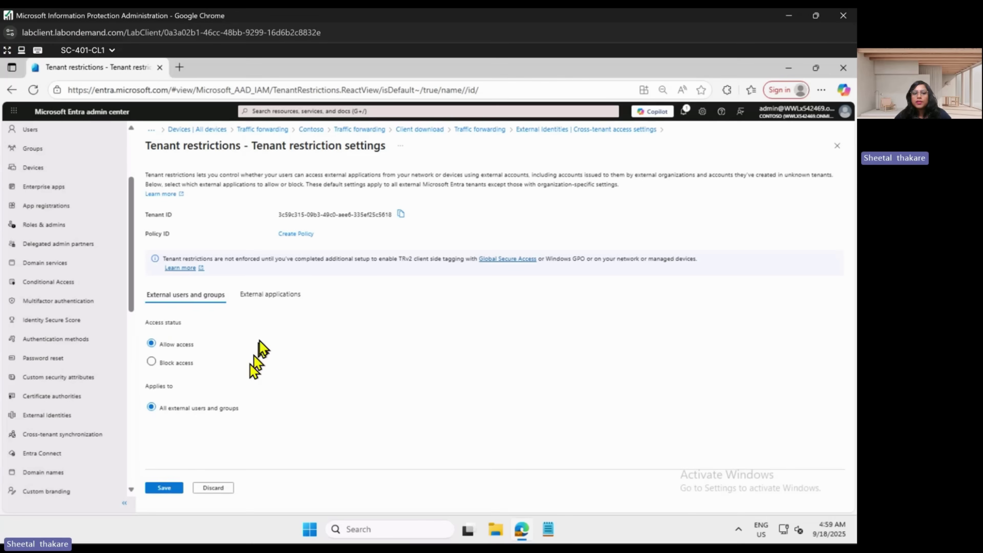
pyautogui.click(265, 296)
pyautogui.click(151, 344)
pyautogui.click(163, 489)
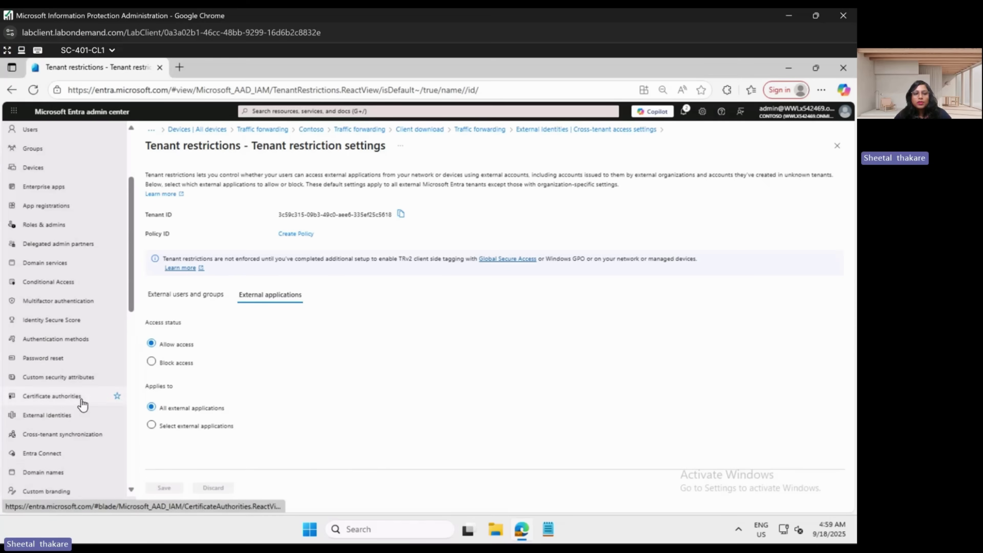
# Enable Tenant Restrictions for Entra ID in Global Secure Access session management, and check the adaptive access signaling setting
pyautogui.scroll(-10, 82, 402)
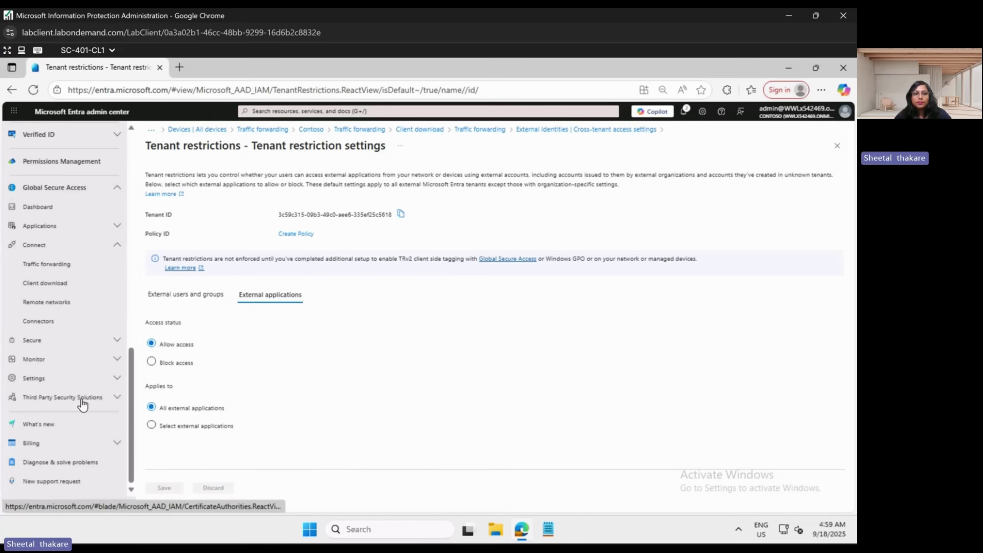
pyautogui.click(64, 383)
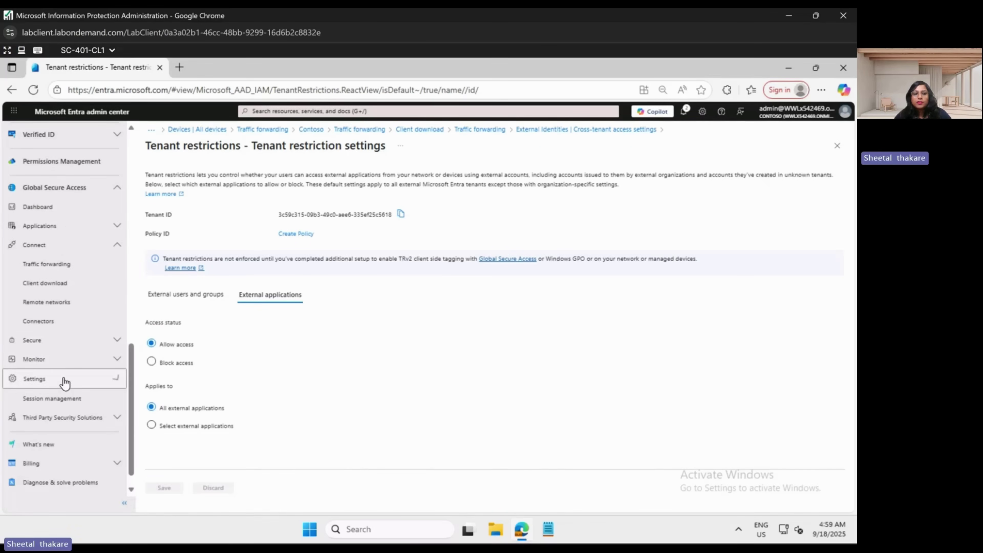
pyautogui.click(77, 398)
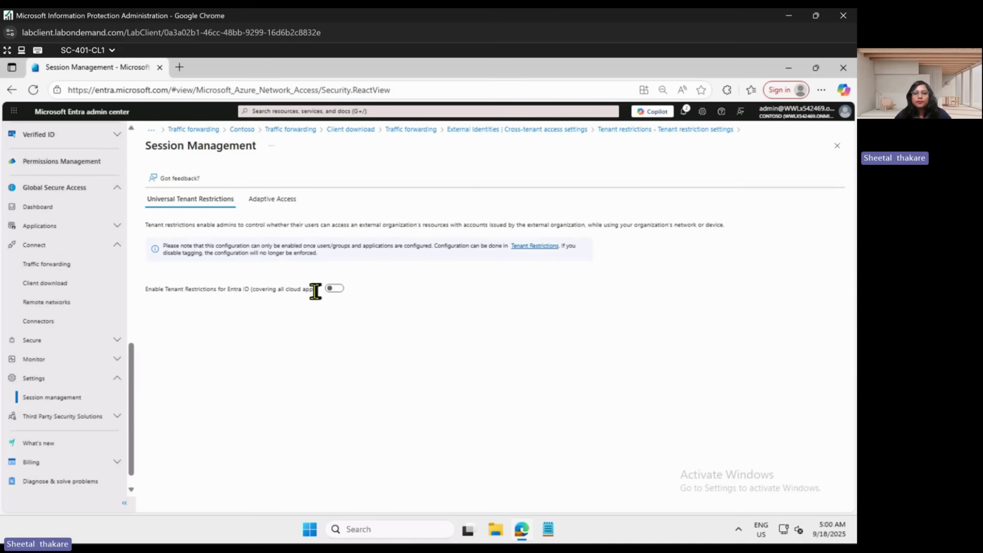
pyautogui.click(338, 290)
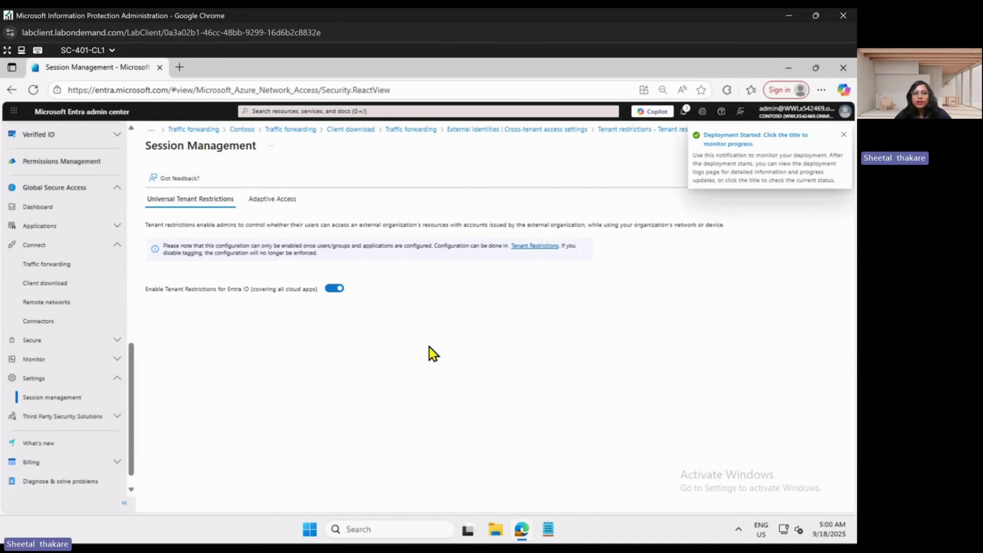
pyautogui.click(278, 204)
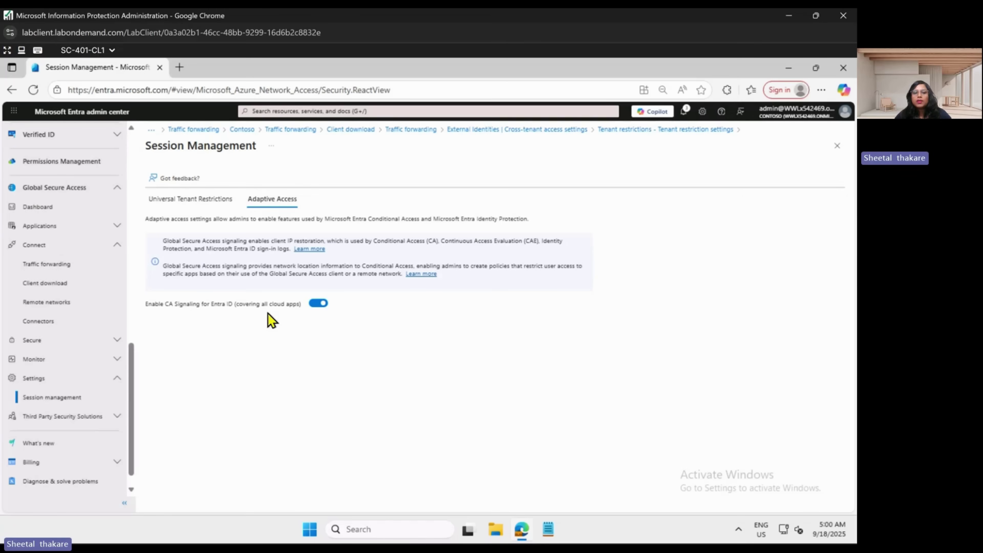
# Start a new Conditional Access policy named GSA CA POLICY
pyautogui.scroll(10, 49, 430)
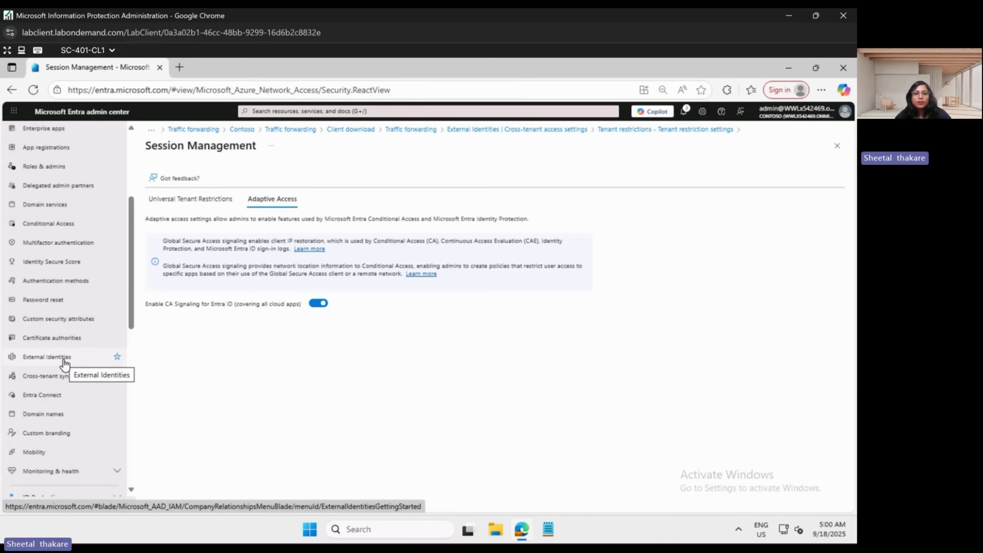
pyautogui.click(62, 227)
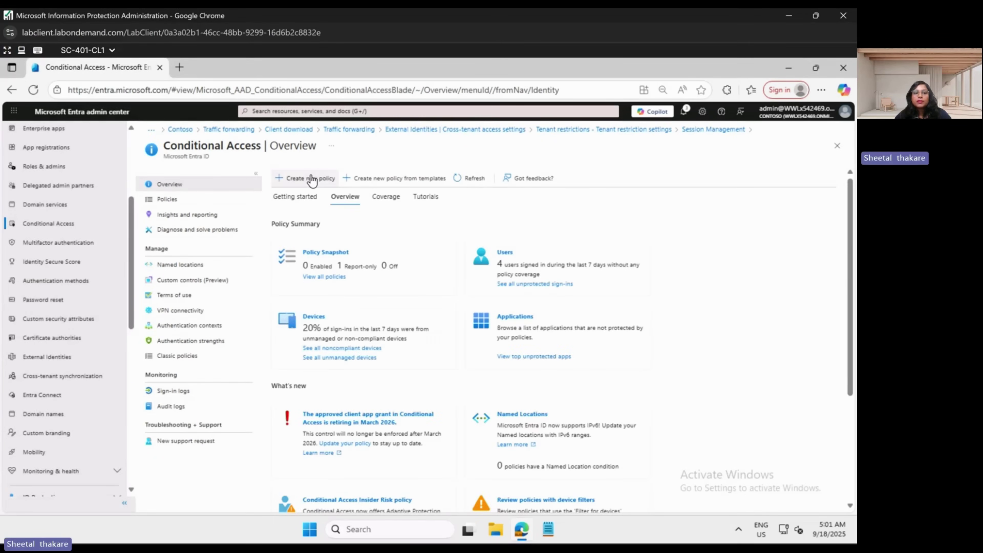
pyautogui.click(312, 179)
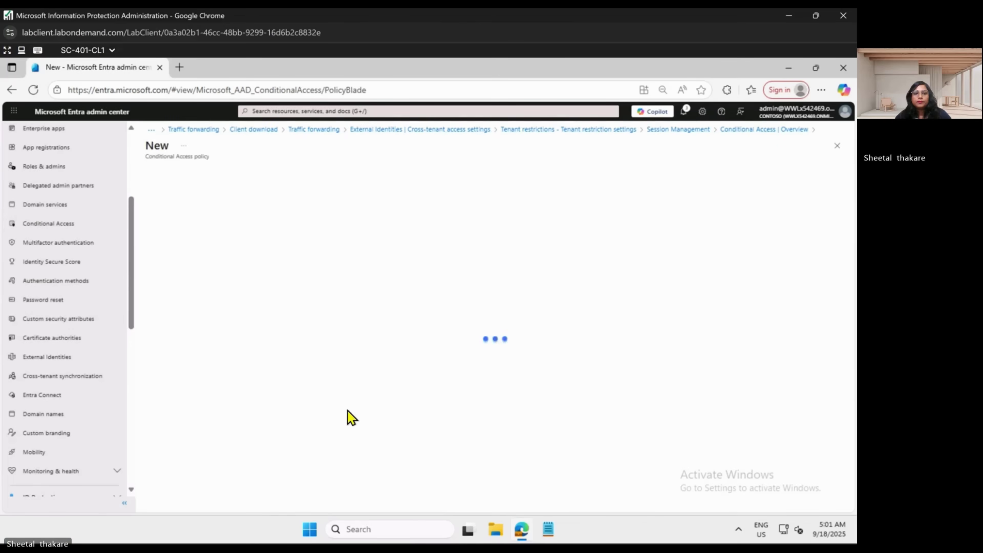
pyautogui.click(211, 234)
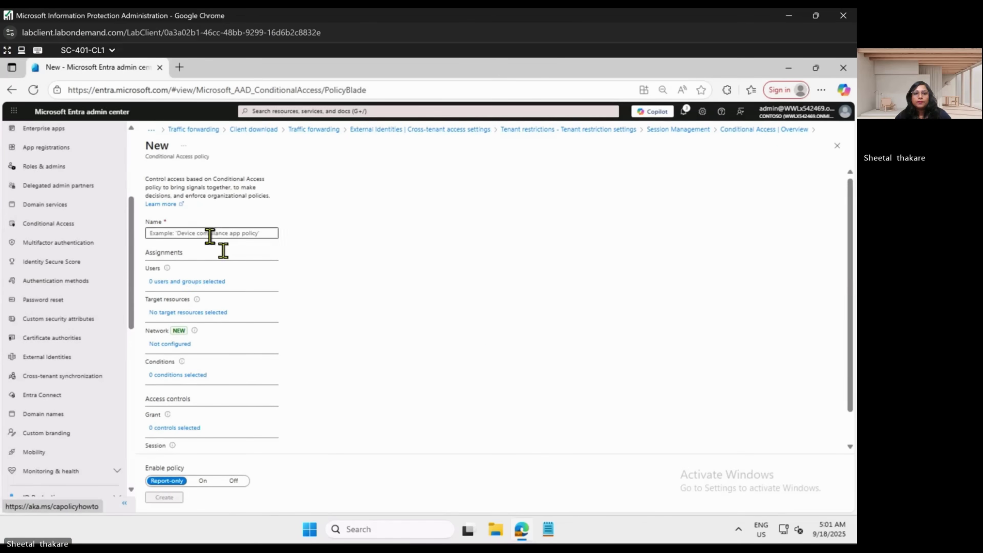
pyautogui.write('GS')
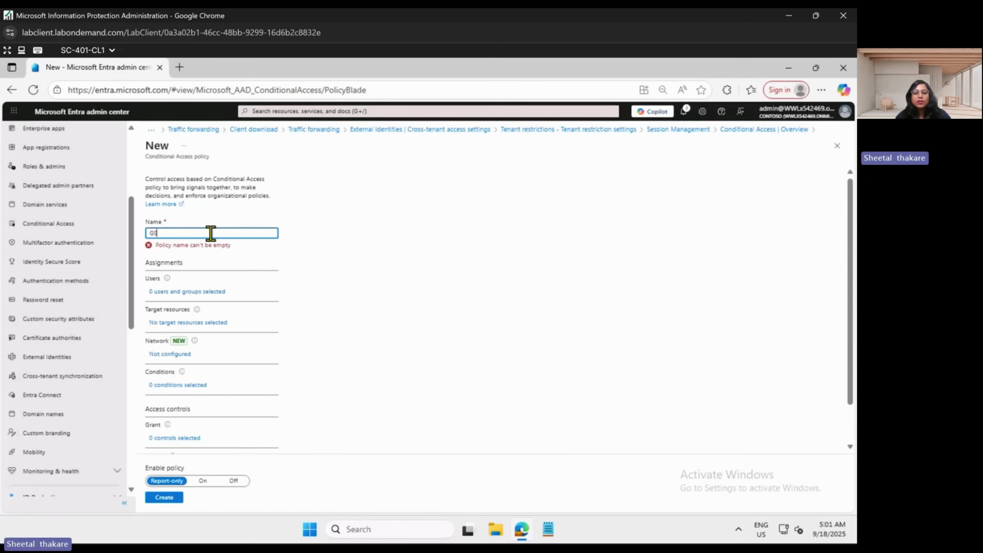
pyautogui.write('A CA')
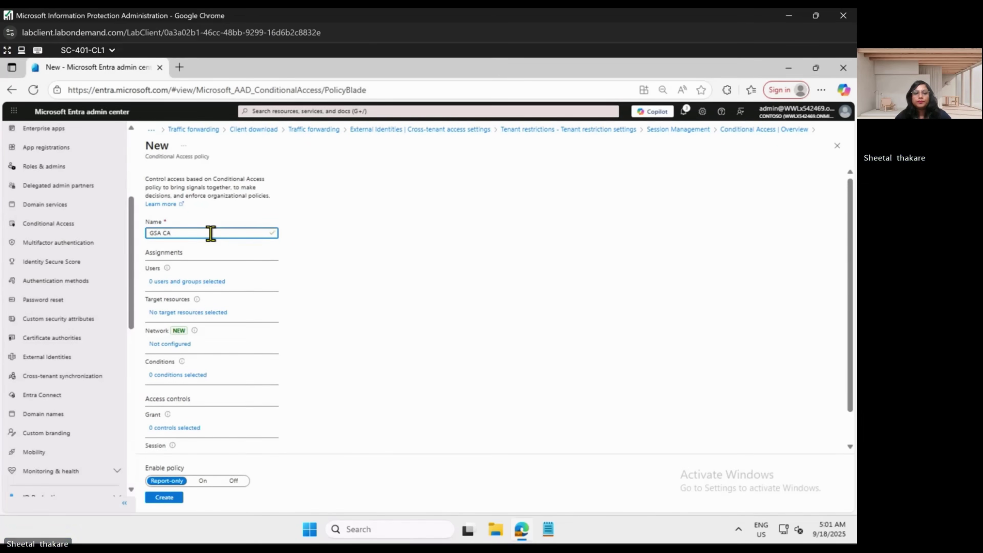
pyautogui.write(' PO')
# Assign the policy to all users except the MOD Administrator account, and target all resources (formerly 'All cloud apps')
pyautogui.click(193, 284)
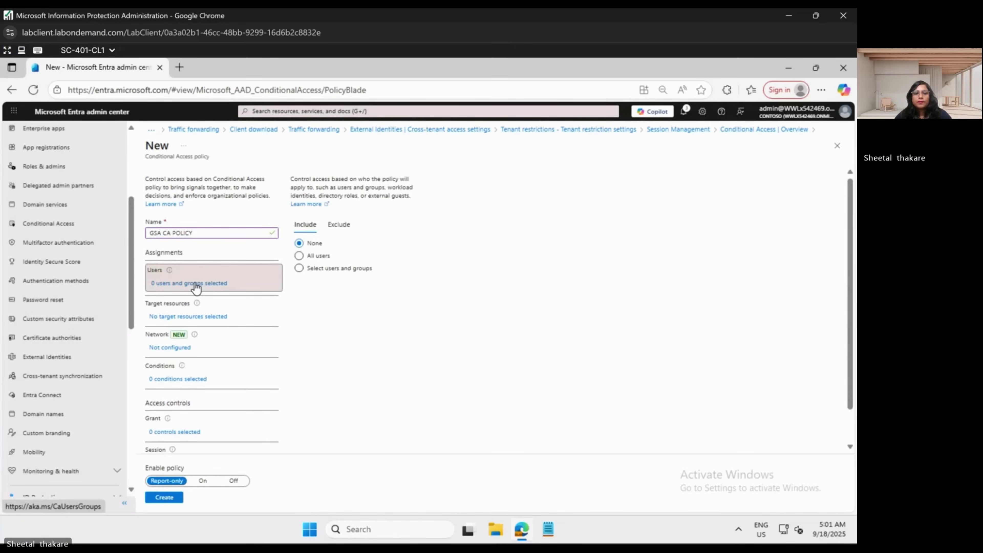
pyautogui.click(298, 256)
pyautogui.click(340, 228)
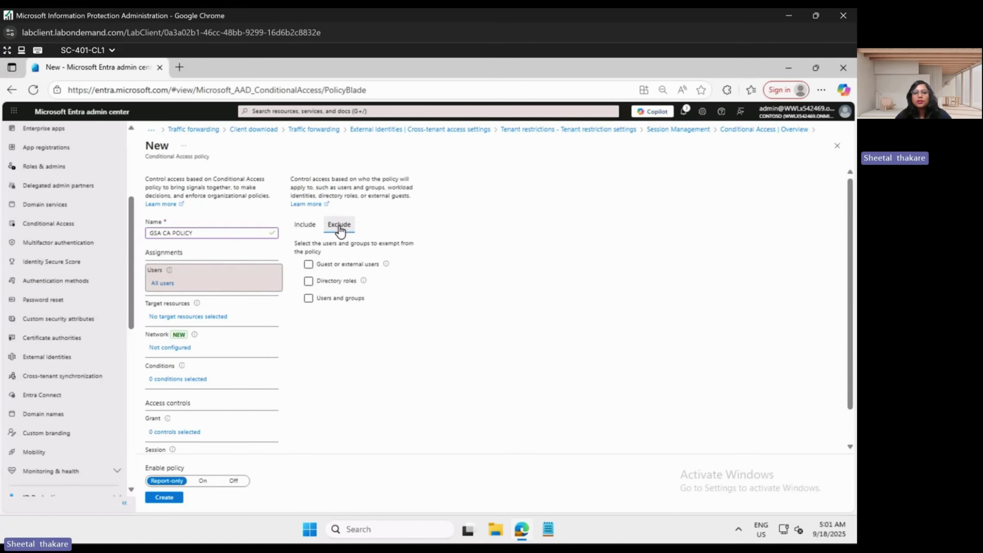
pyautogui.click(309, 298)
pyautogui.click(385, 204)
pyautogui.write('MOD')
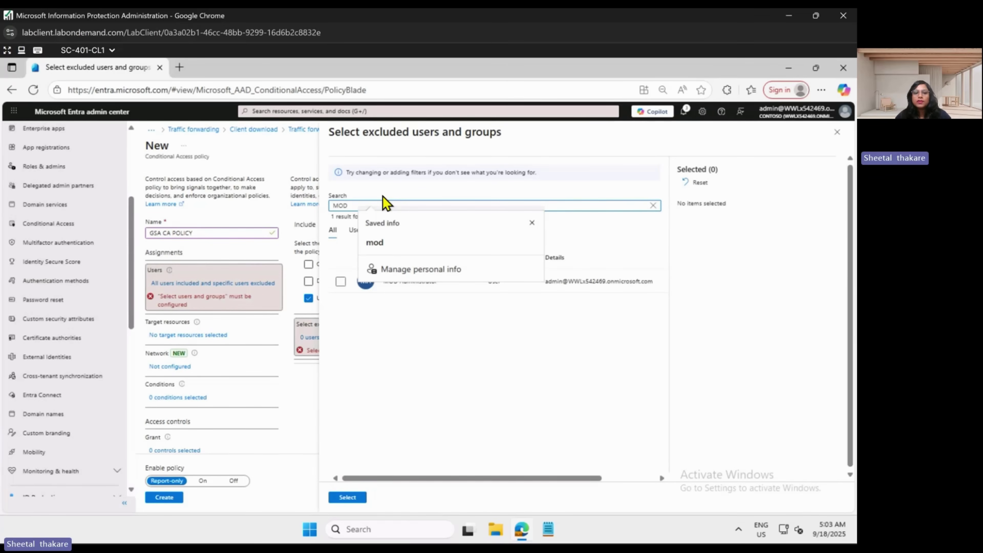
pyautogui.click(532, 224)
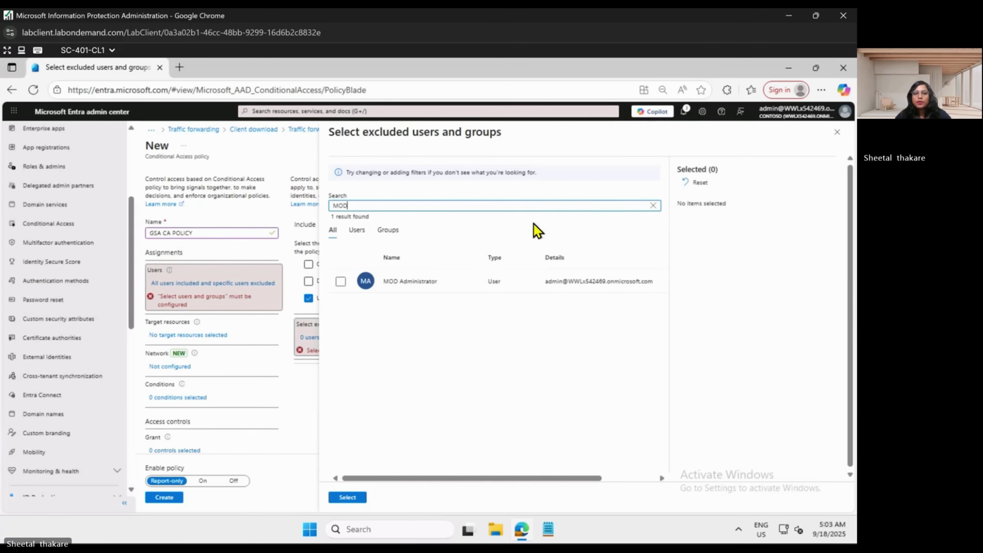
pyautogui.click(340, 282)
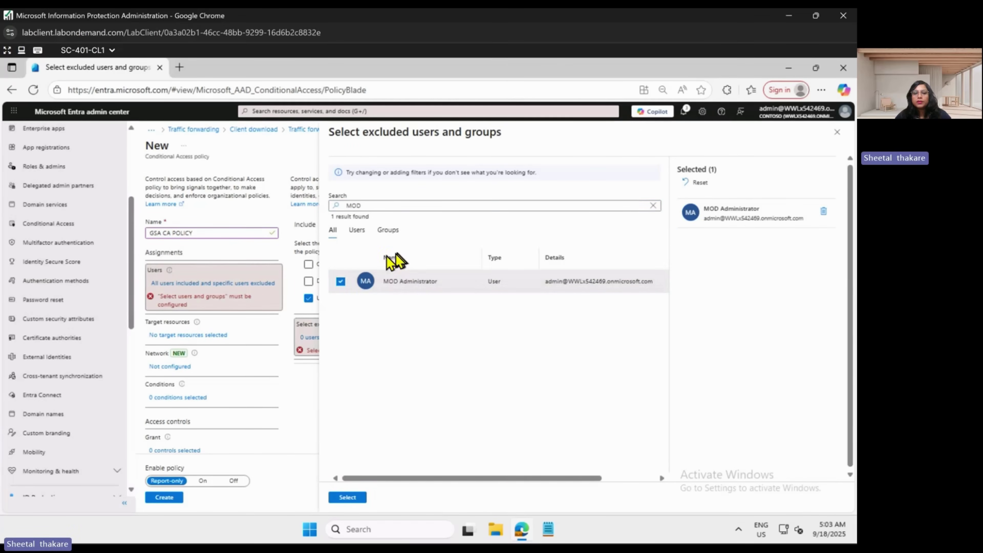
pyautogui.click(347, 497)
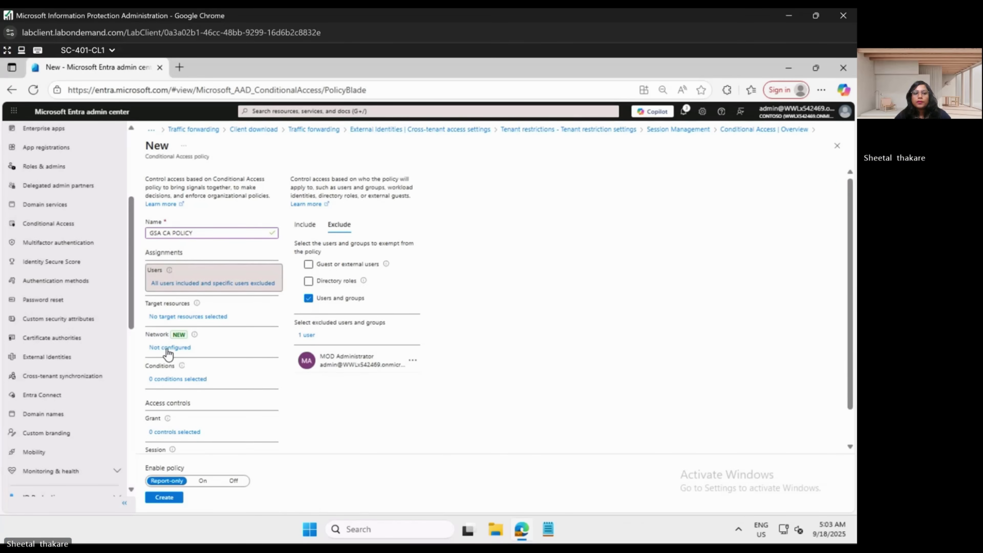
pyautogui.click(167, 321)
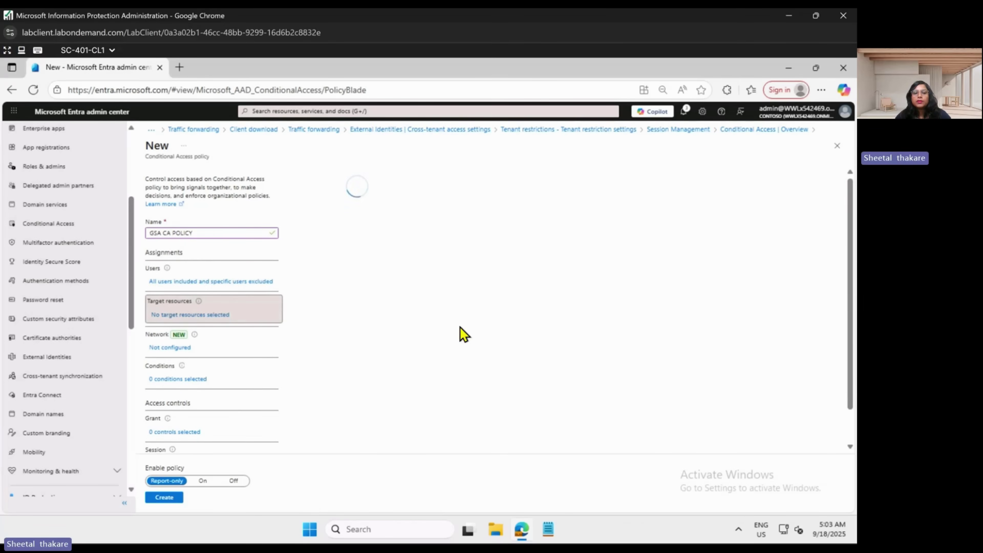
pyautogui.click(312, 297)
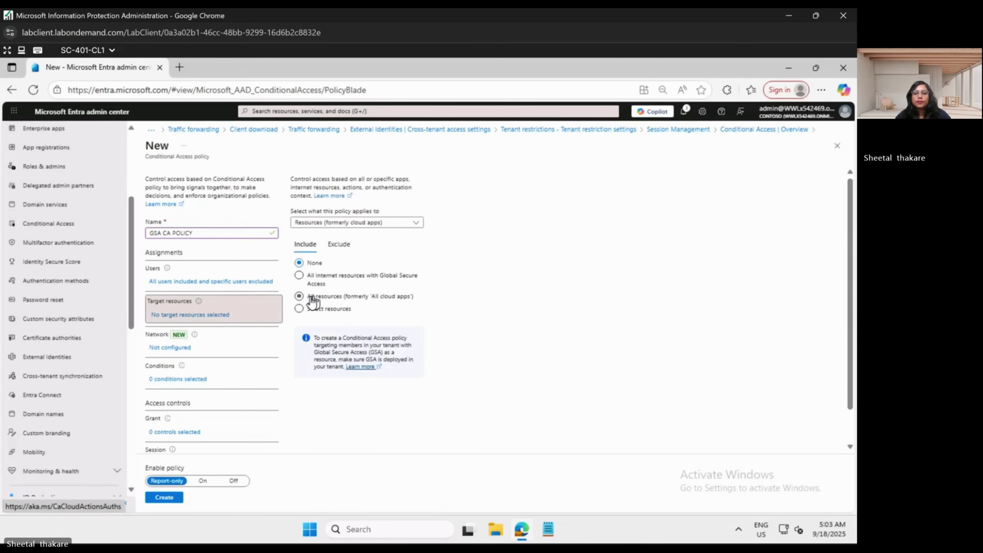
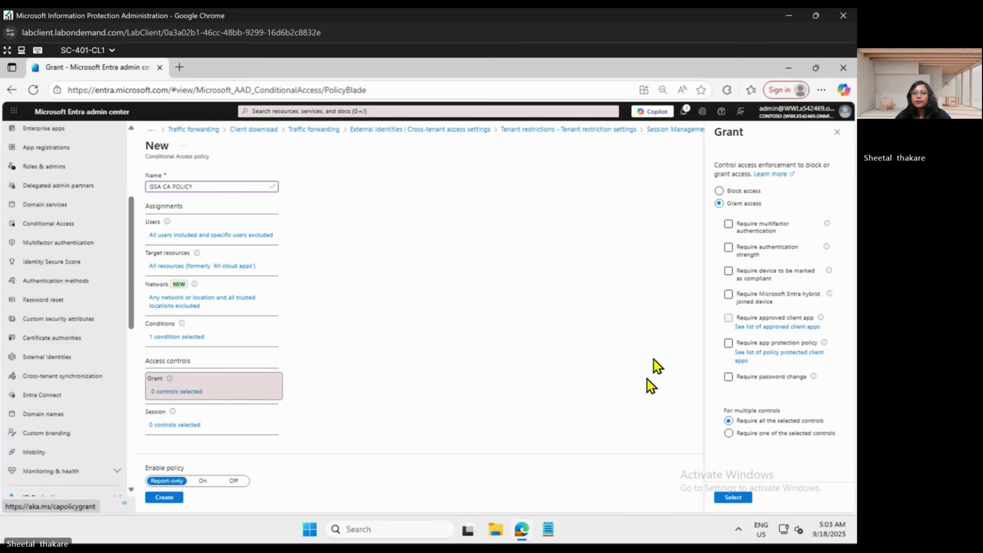
# Set the policy's grant control to block access, and create the policy with its enable state set to On
pyautogui.click(719, 191)
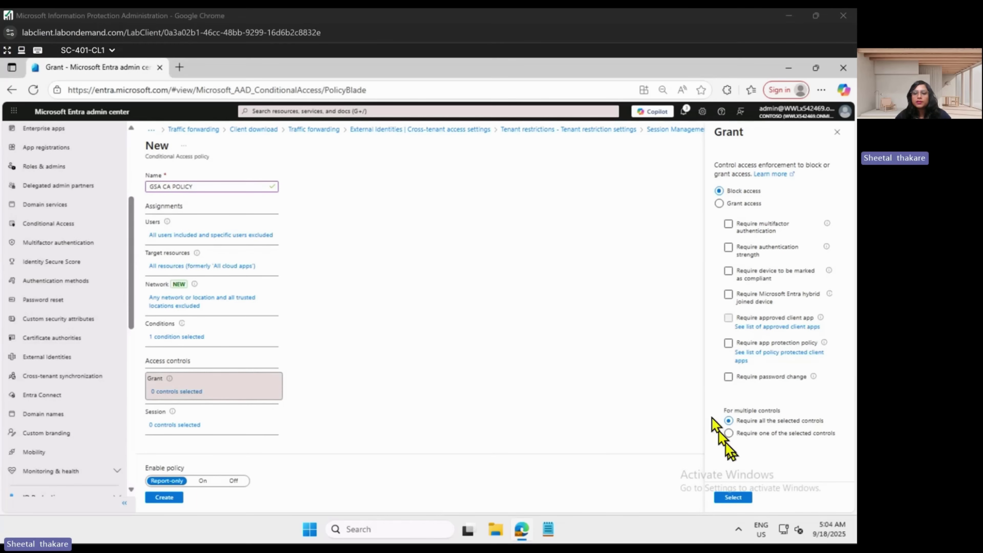
pyautogui.click(733, 497)
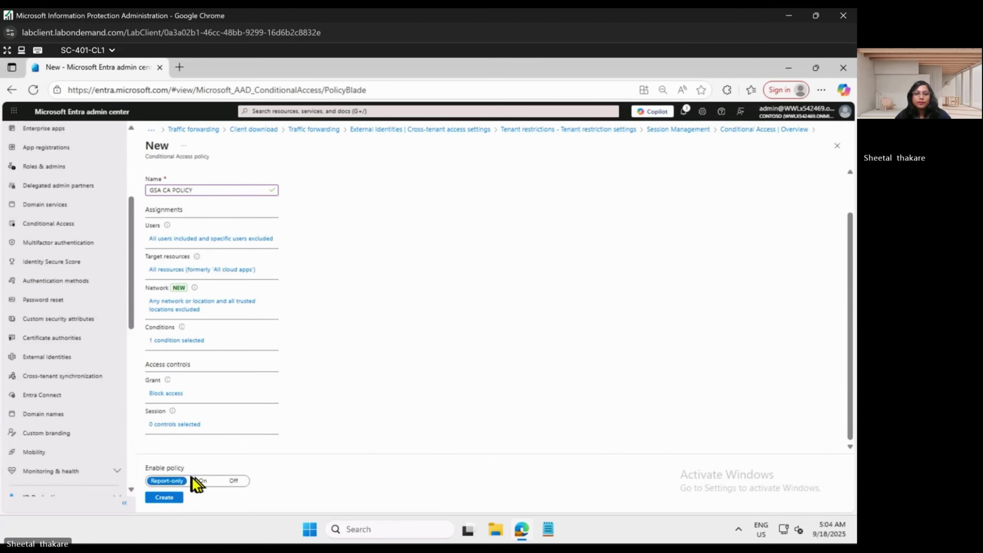
pyautogui.click(203, 481)
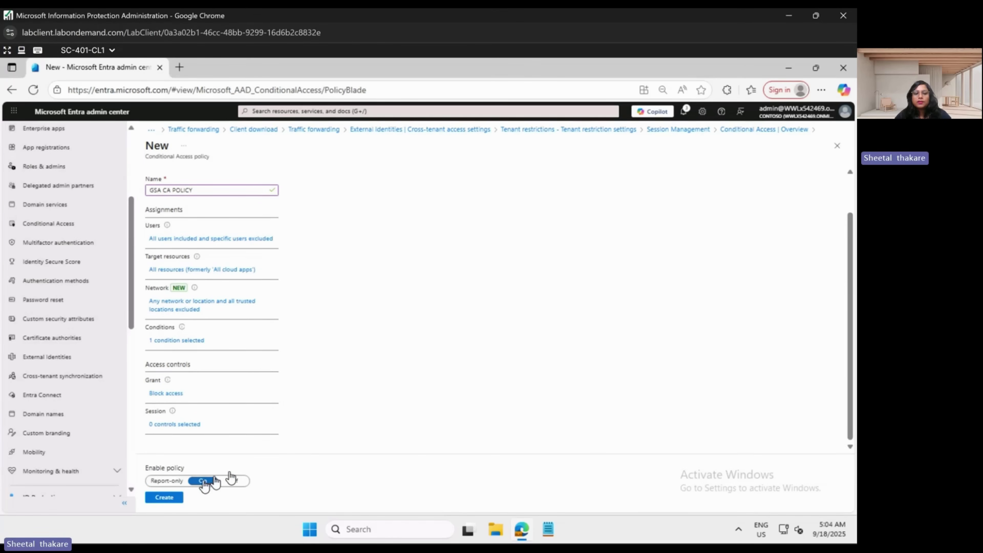
pyautogui.click(170, 498)
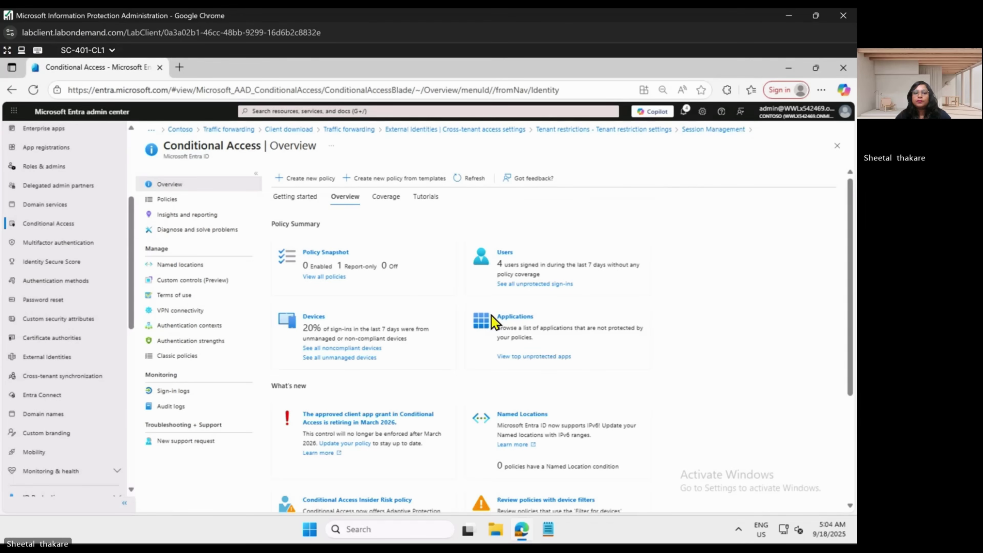
# Refresh the Conditional Access overview and check the policies list for GSA CA POLICY
pyautogui.click(455, 179)
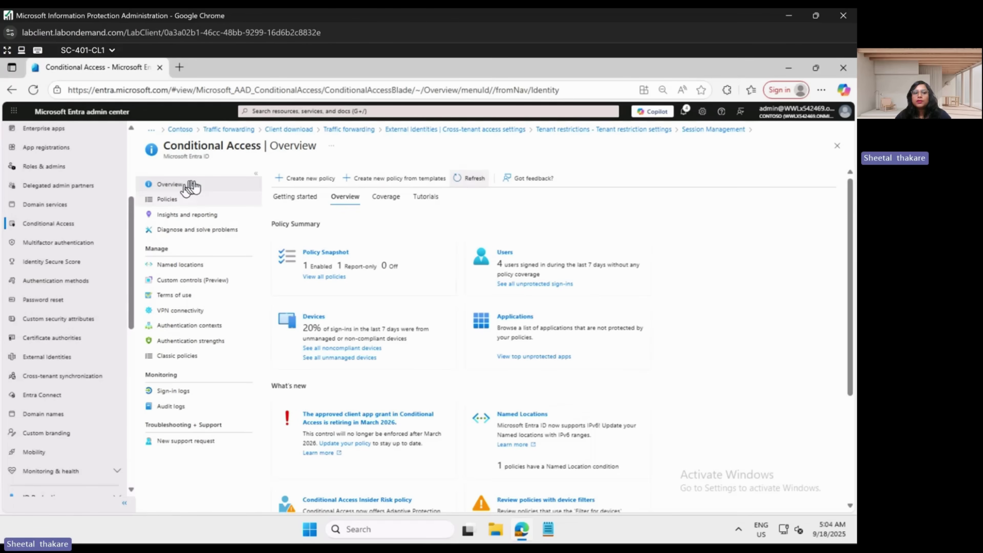
pyautogui.click(173, 206)
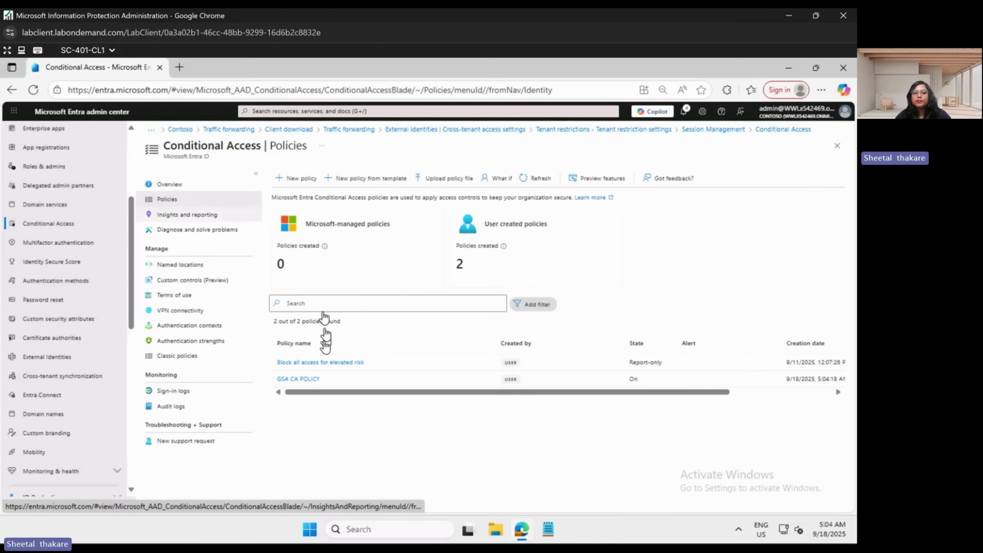
# Open the traffic forwarding page of Global Secure Access
pyautogui.scroll(-10, 55, 418)
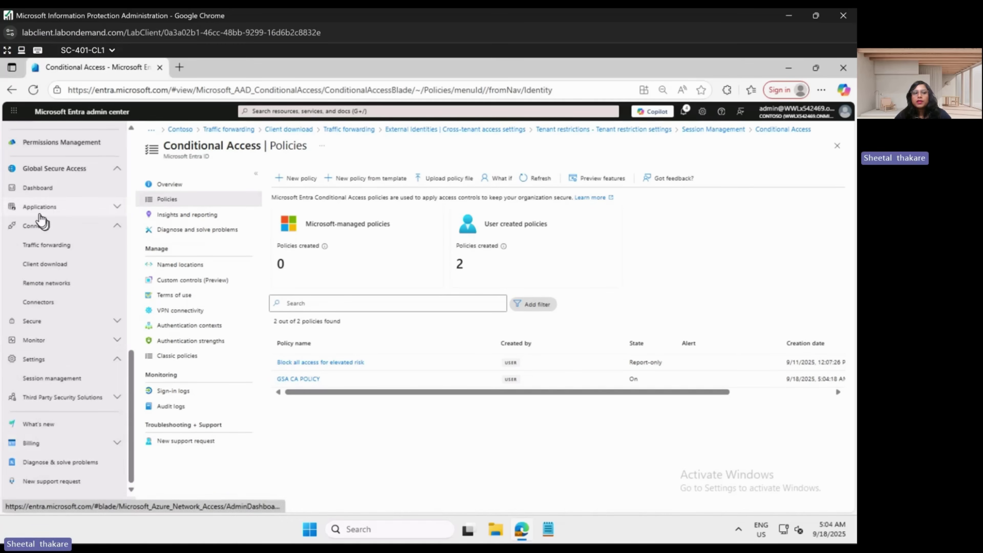
pyautogui.click(48, 248)
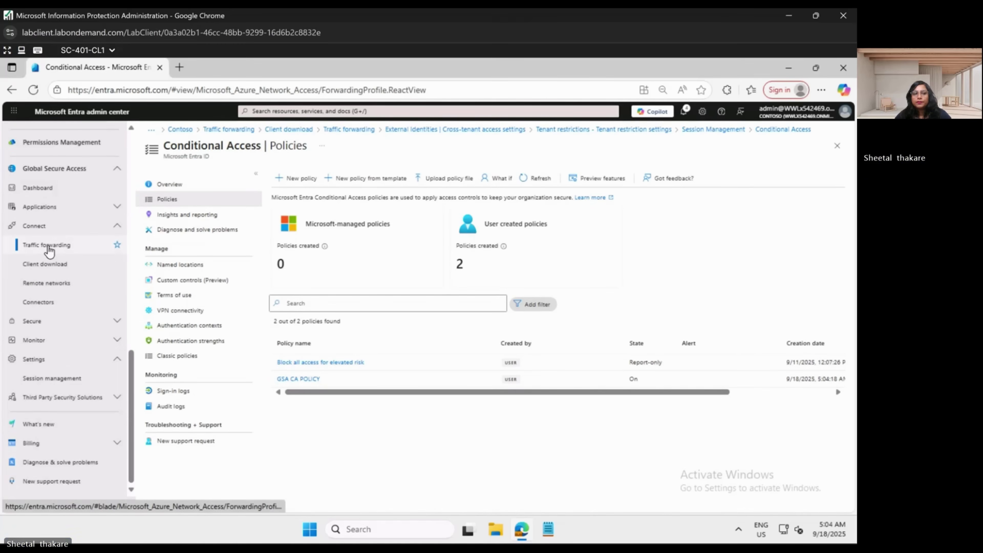